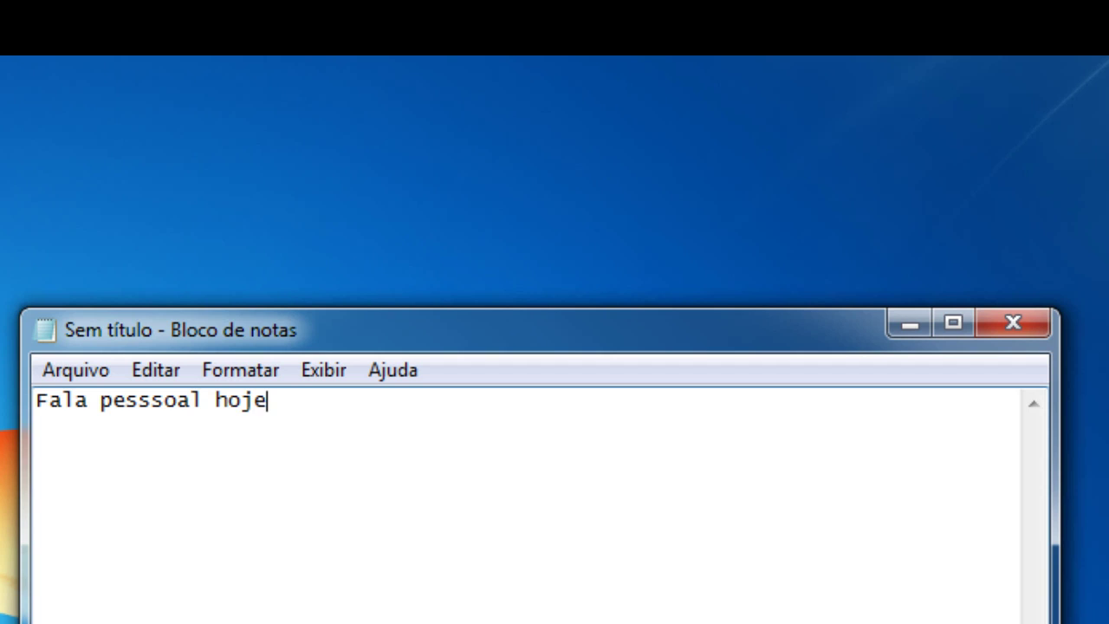
Step: Continue the note's greeting line with "vou ensinar musicas do pendrive para"
text(vou ens)
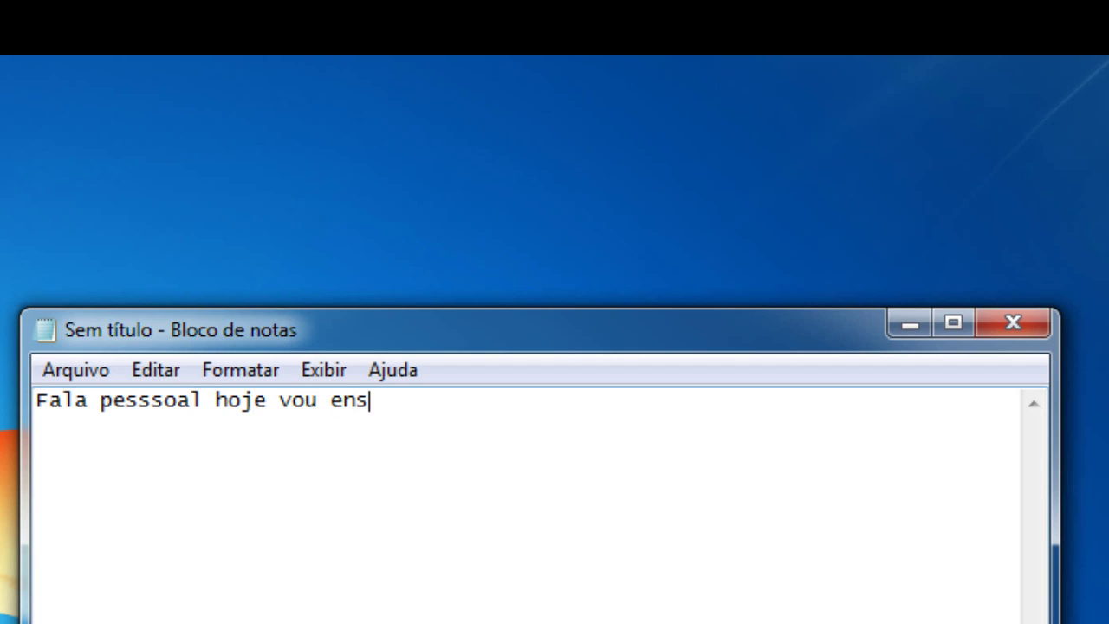
text(inar mu)
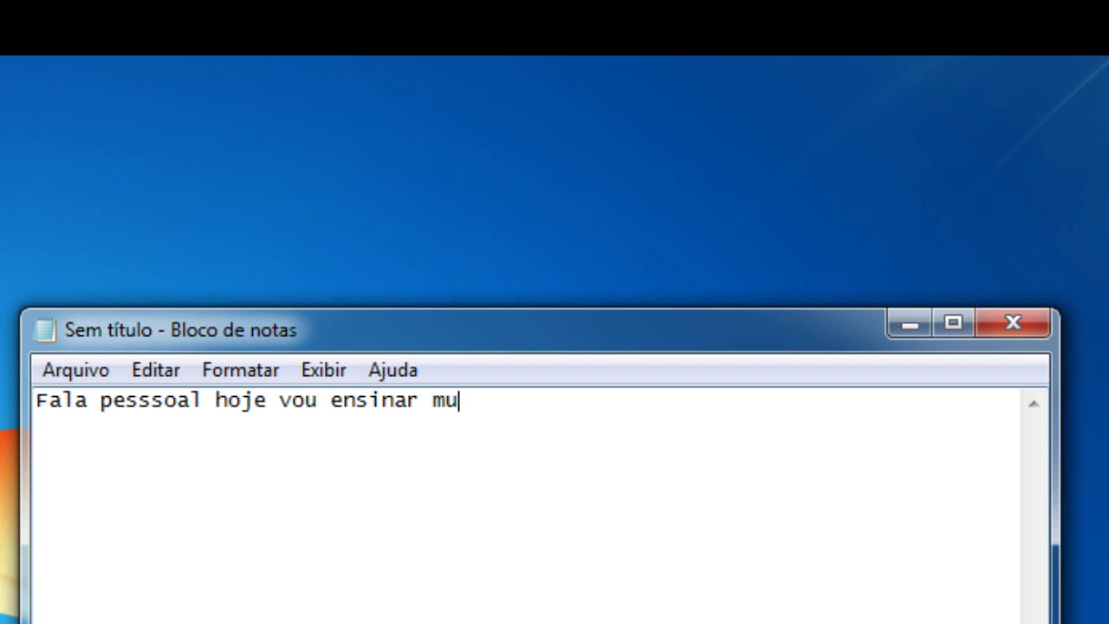
text(sicas do pe)
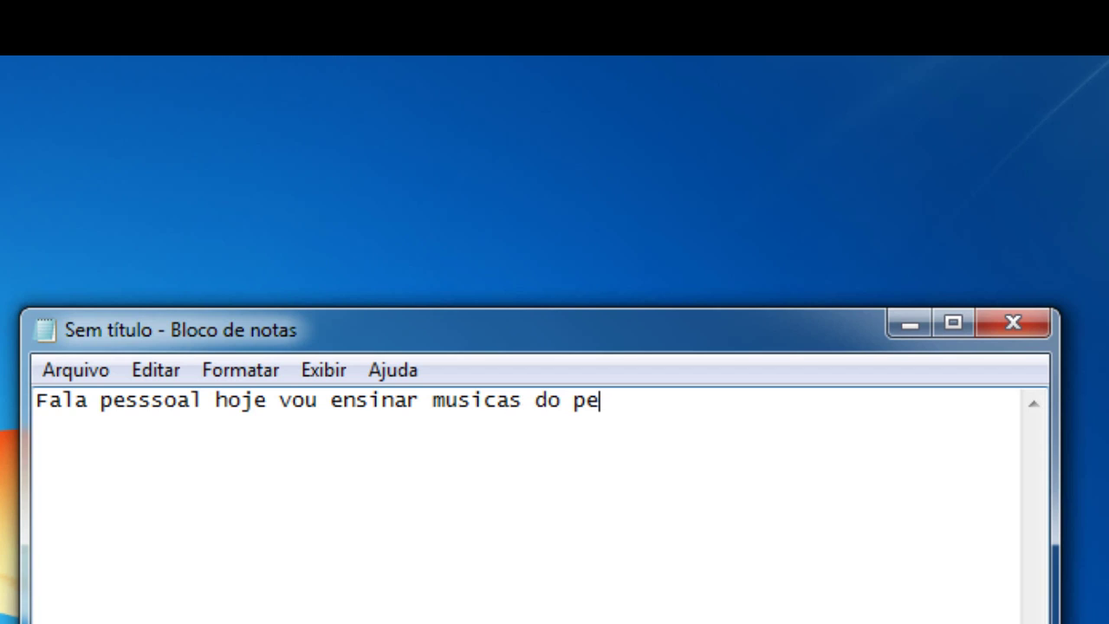
text(ndrive para)
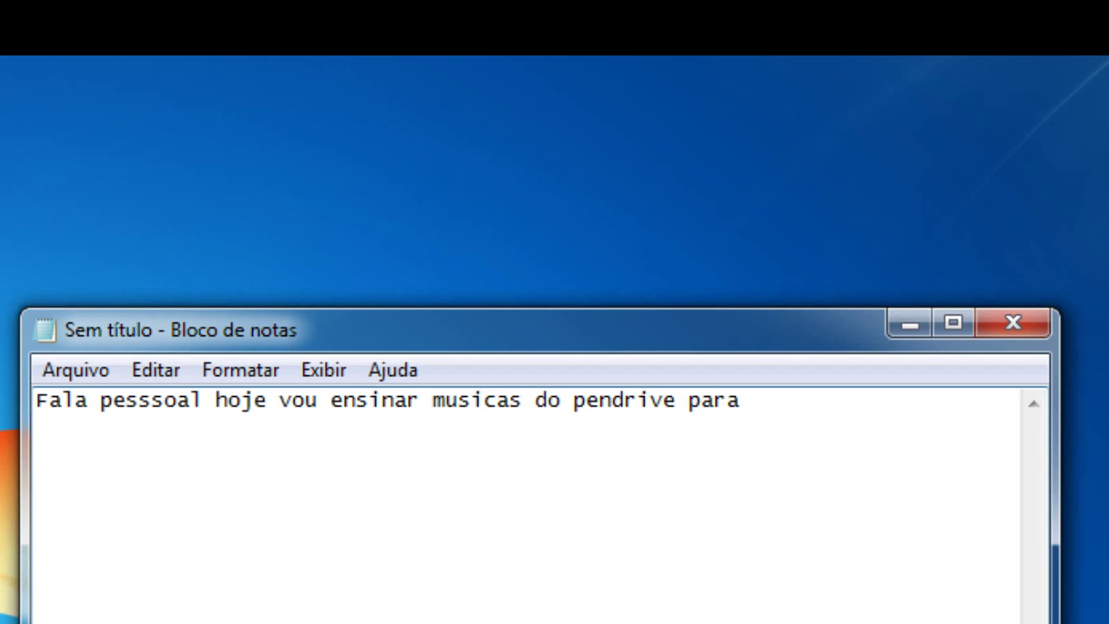
Step: Replace the ending "pendrive para" of the note with "pc para o pendrive"
key(BackSpace)
key(BackSpace)
key(BackSpace)
key(BackSpace)
key(BackSpace)
key(BackSpace)
key(BackSpace)
key(BackSpace)
key(BackSpace)
key(BackSpace)
key(BackSpace)
key(BackSpace)
key(BackSpace)
key(BackSpace)
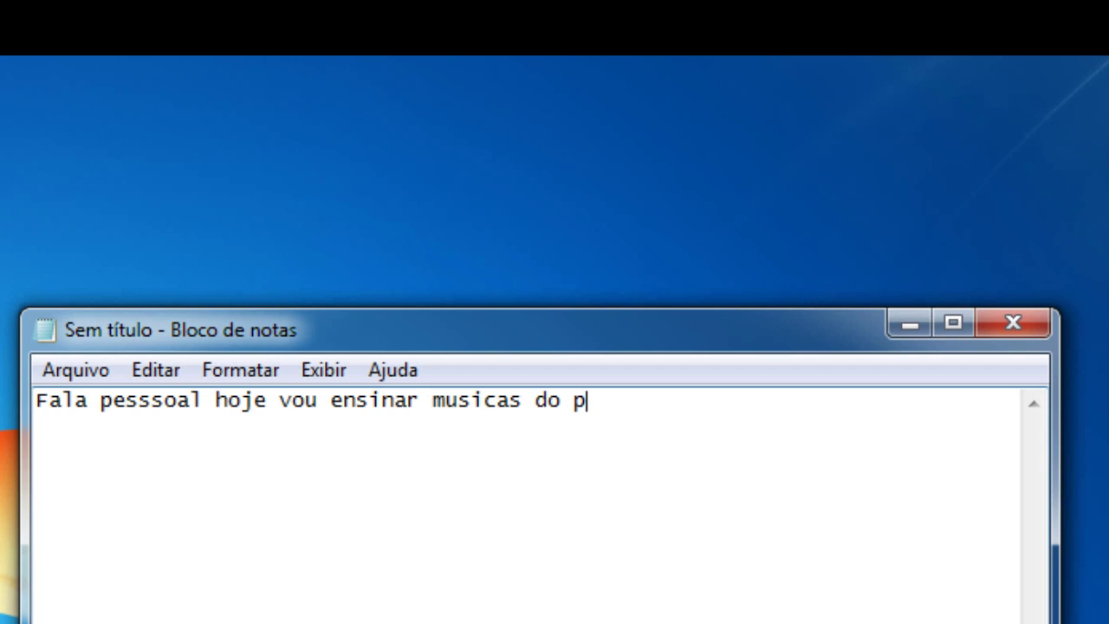
text(pc para o pen)
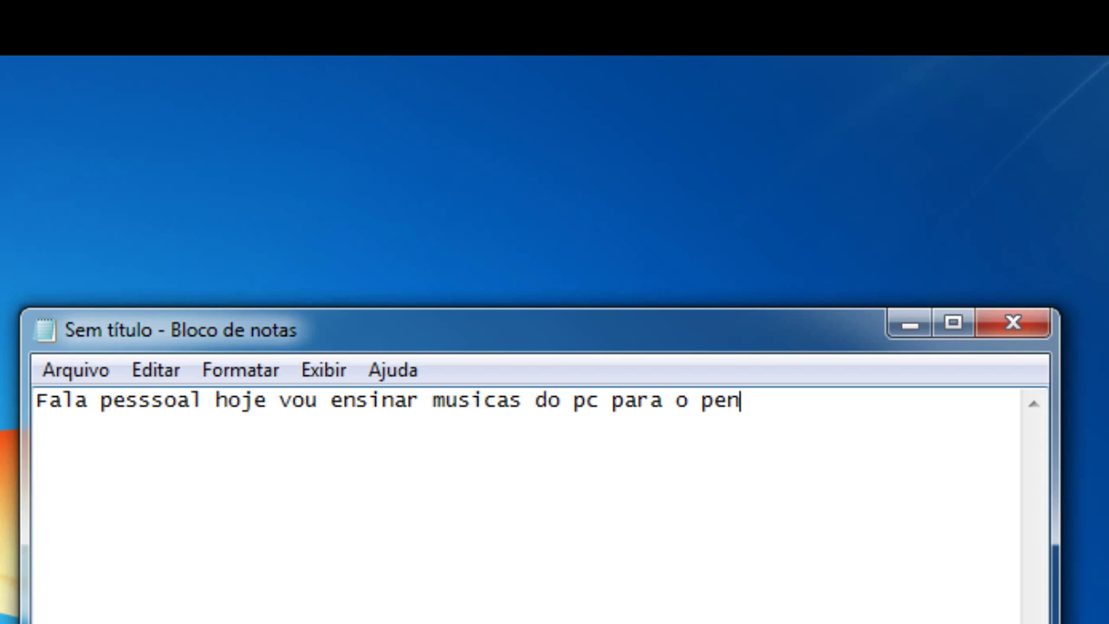
text(drive)
Step: Replace the whole note with the text "é muitosimples"
drag(810, 403, 36, 401)
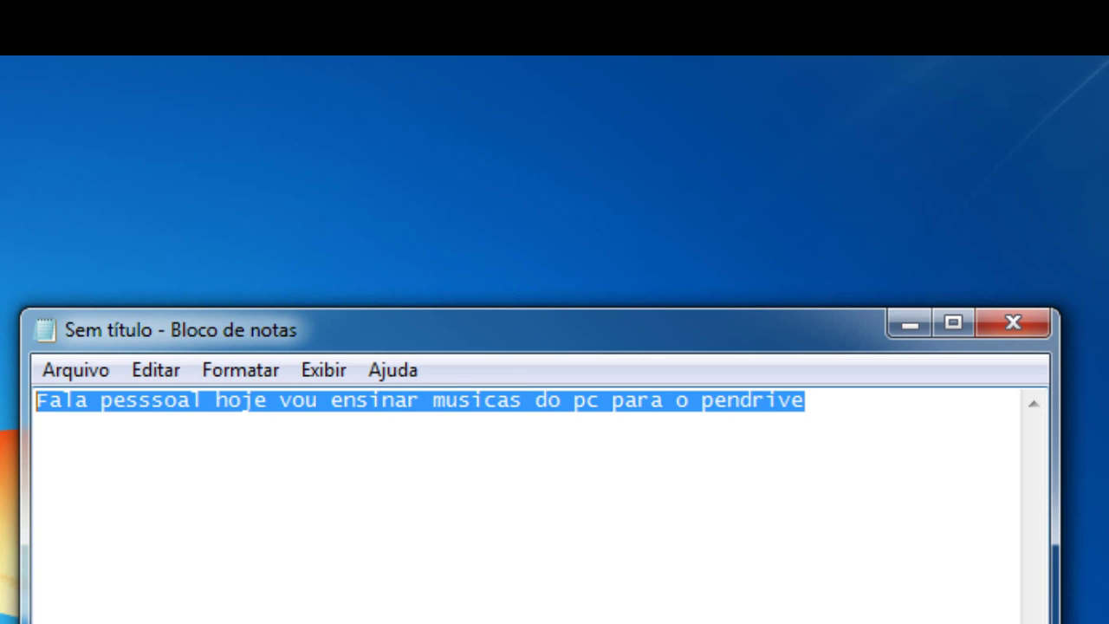
key(BackSpace)
text(é m)
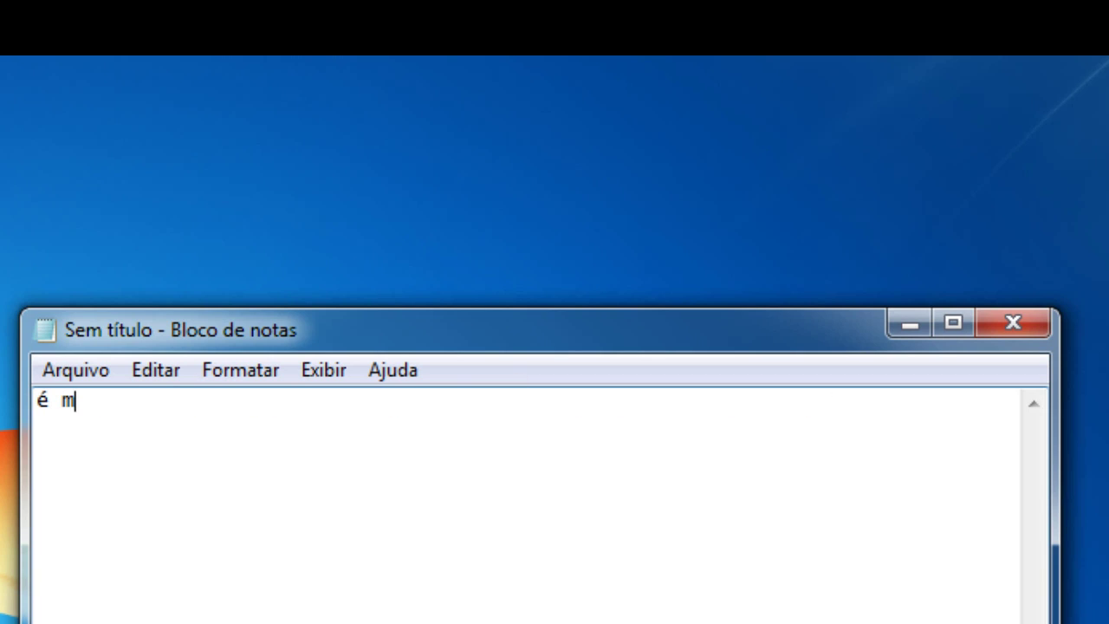
text(uitosimp)
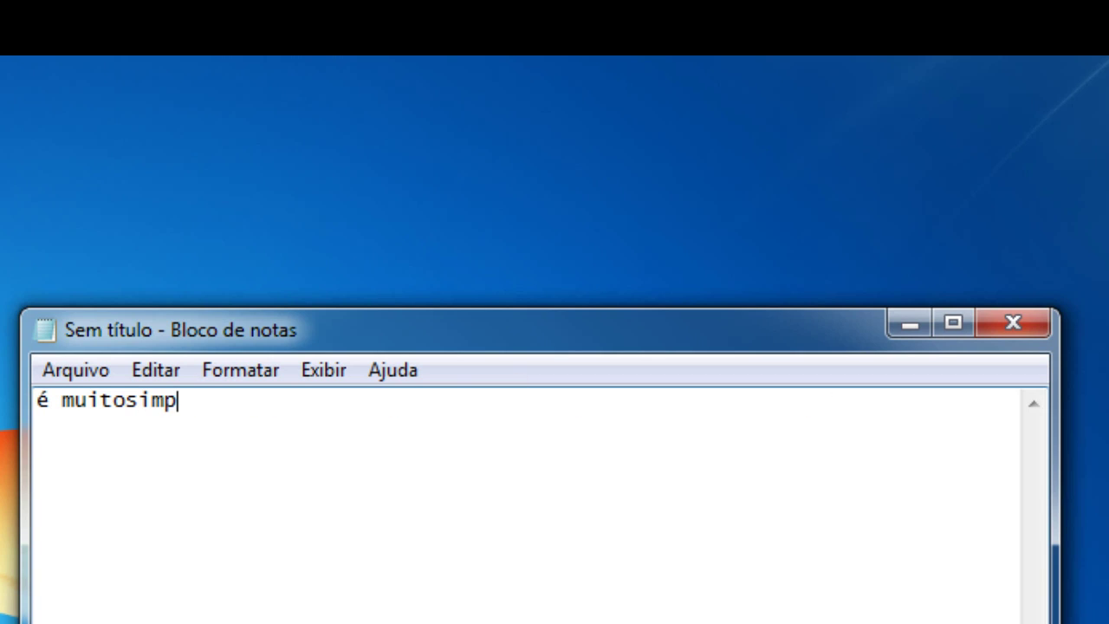
text(les)
Step: Replace the note with "então vamos la" and then clear all of its text
drag(282, 402, 31, 402)
key(BackSpace)
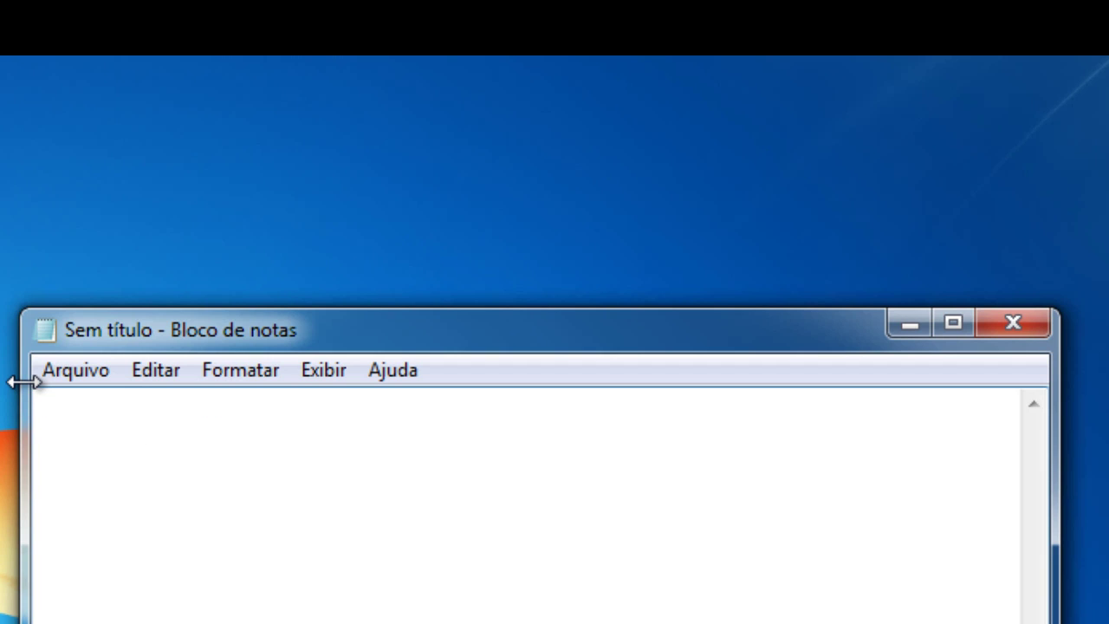
text(então vamos la)
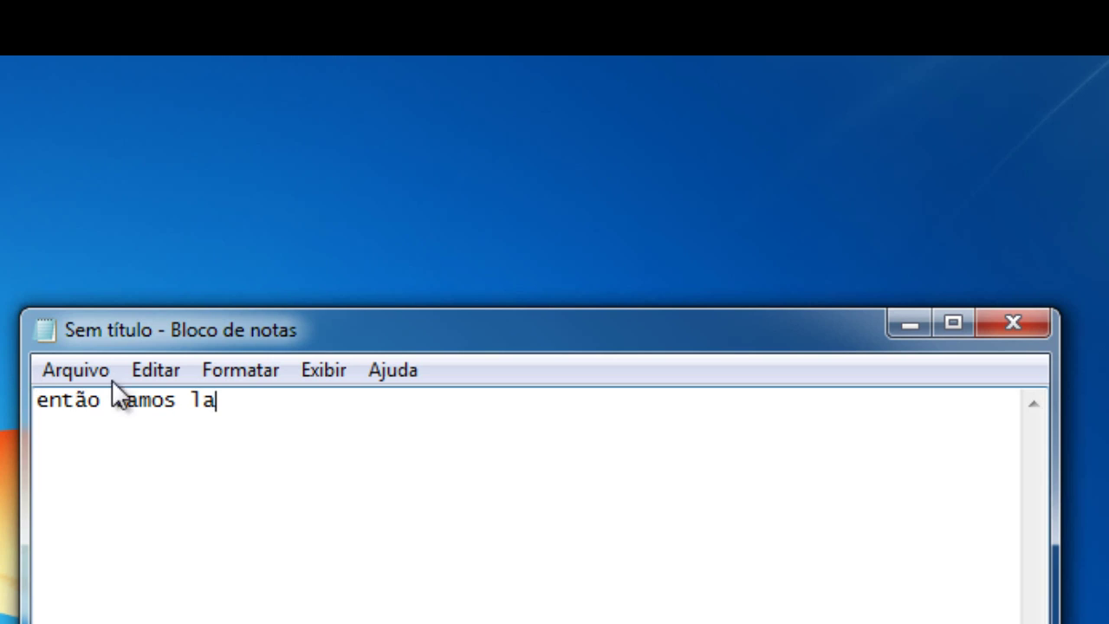
key(ctrl+a)
key(BackSpace)
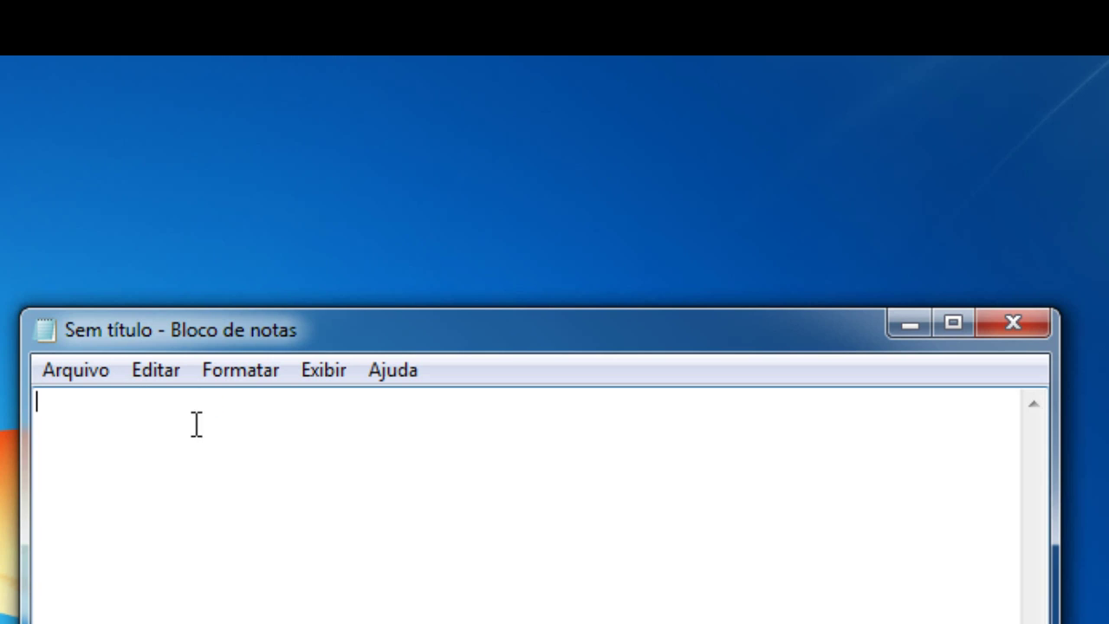
click(911, 326)
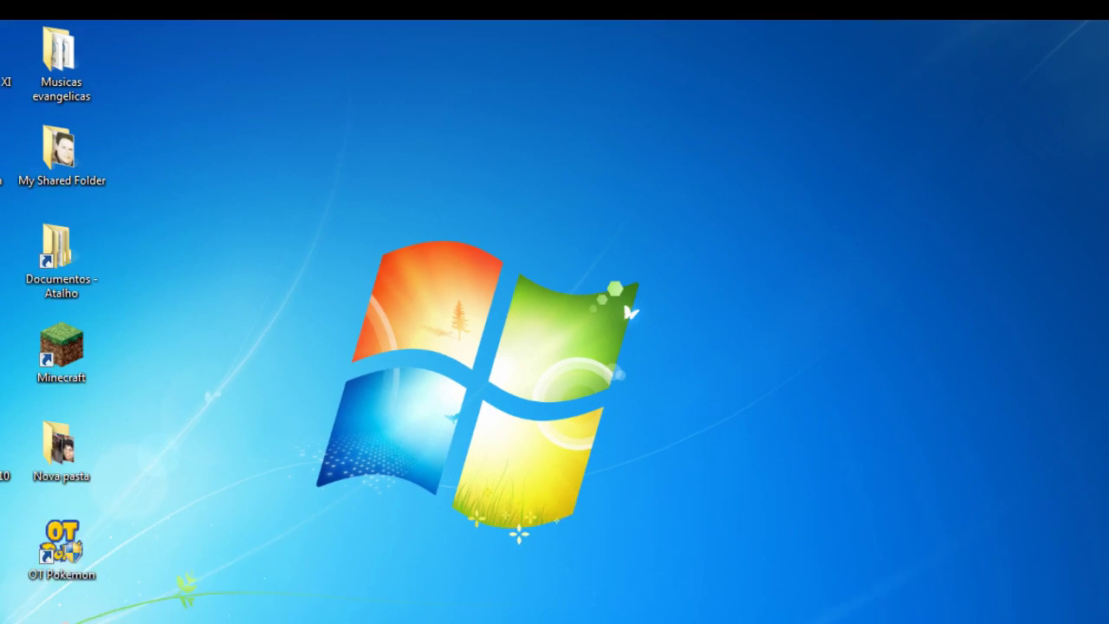
key(super)
click(542, 480)
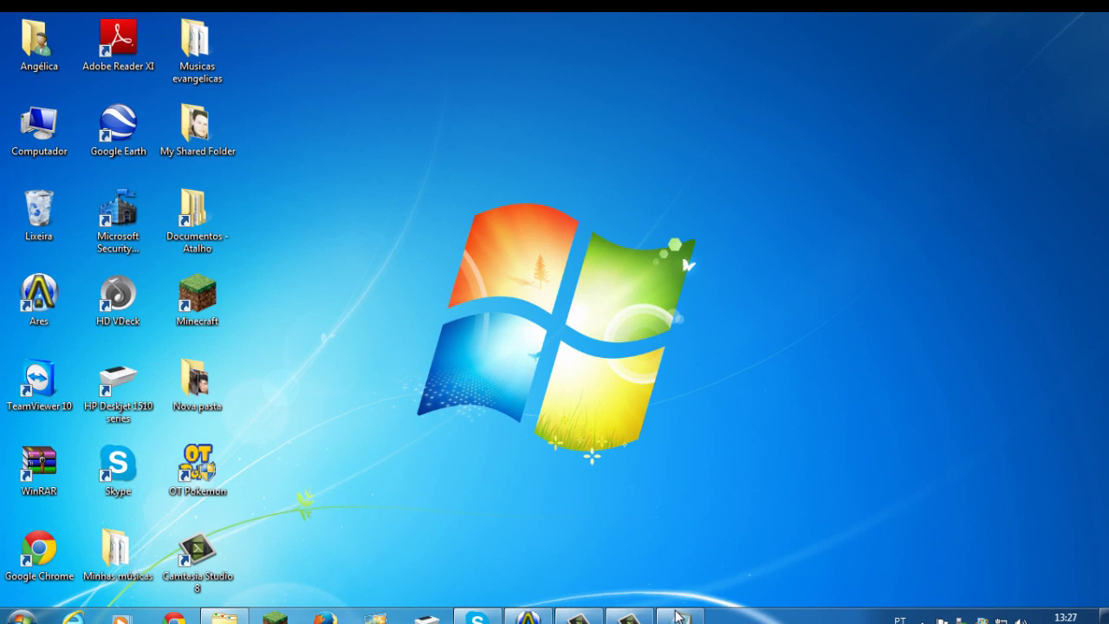
click(680, 617)
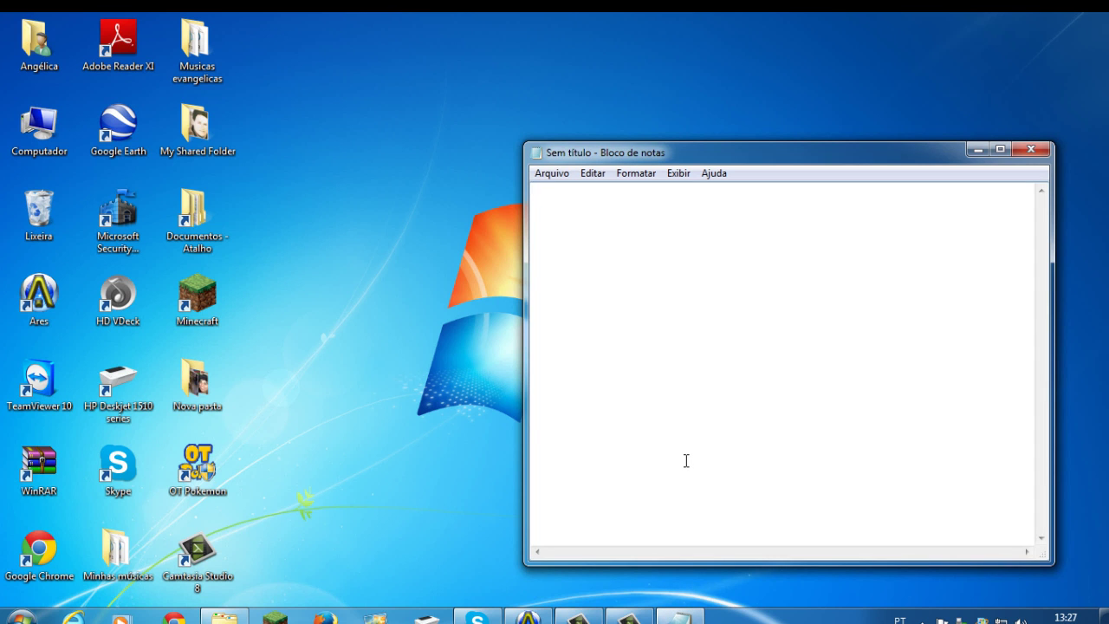
Step: Write "primeiro voce vai colocar o seu pendrive no pc" in the empty note
text(prime)
text(ir)
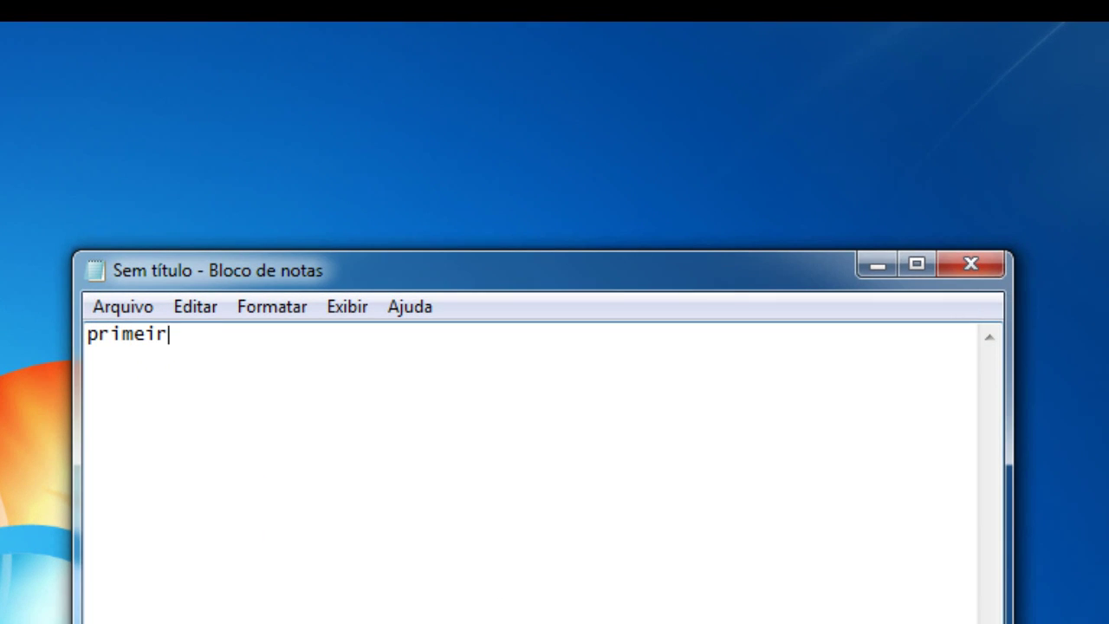
text(o voce )
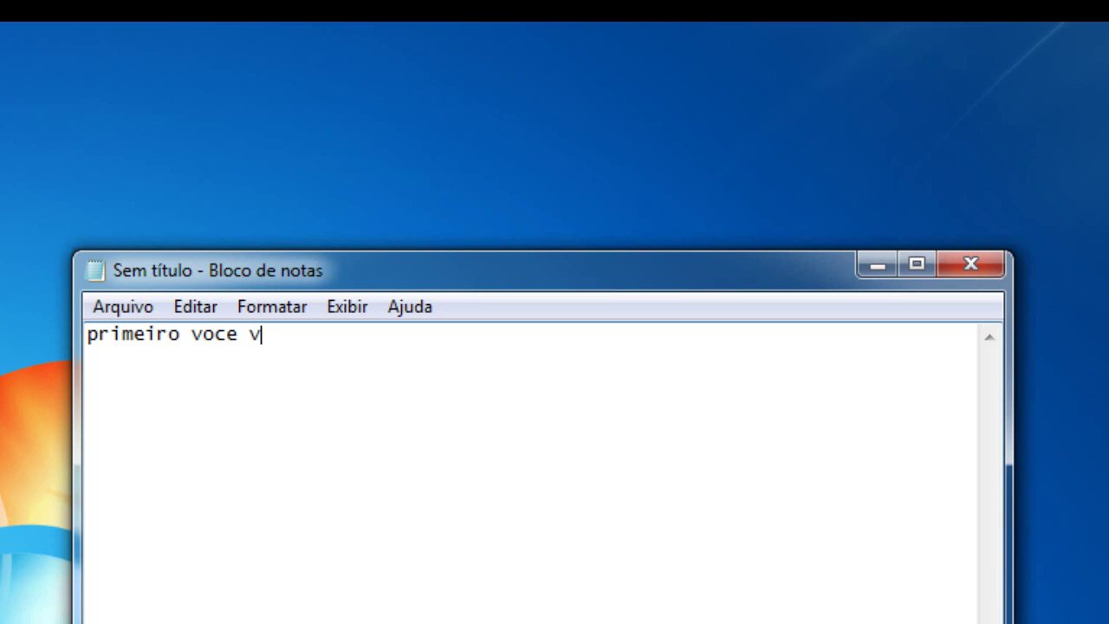
text(vai)
text(coloc)
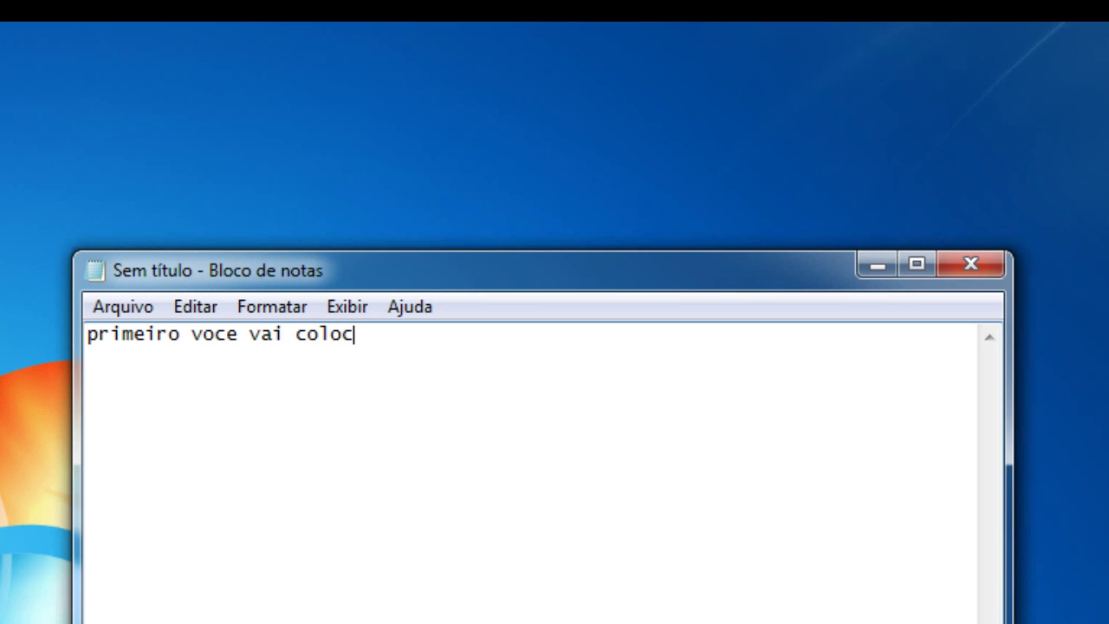
text(ar o seu pendrive)
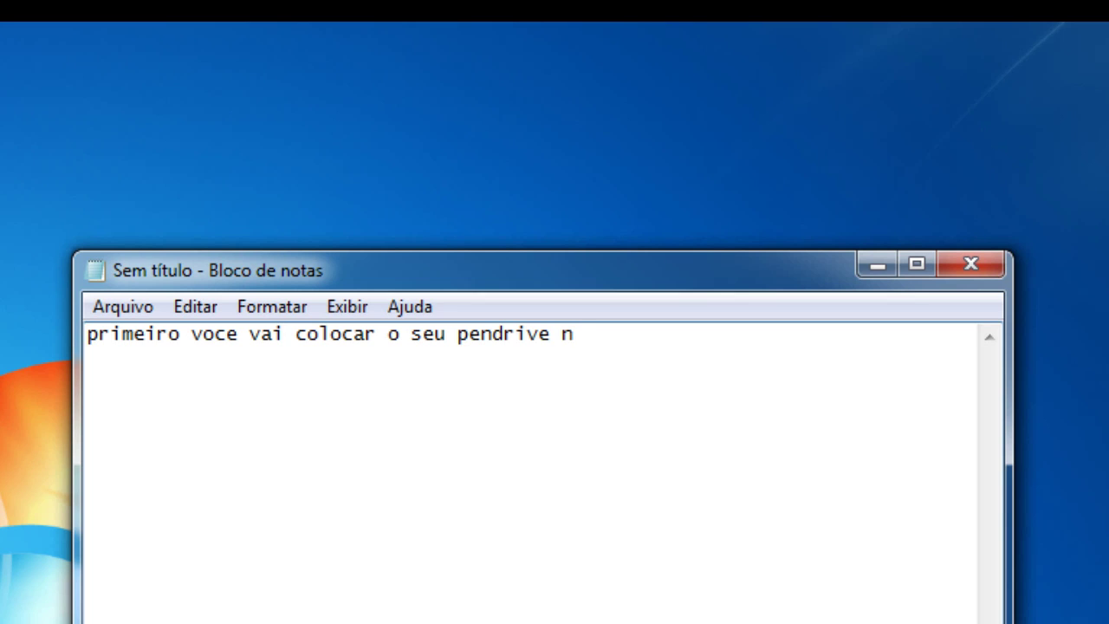
text(no pc)
Step: Replace the note with "e ai vai abrir a pasta do pendrive agora me acompanhem"
drag(694, 343, 31, 458)
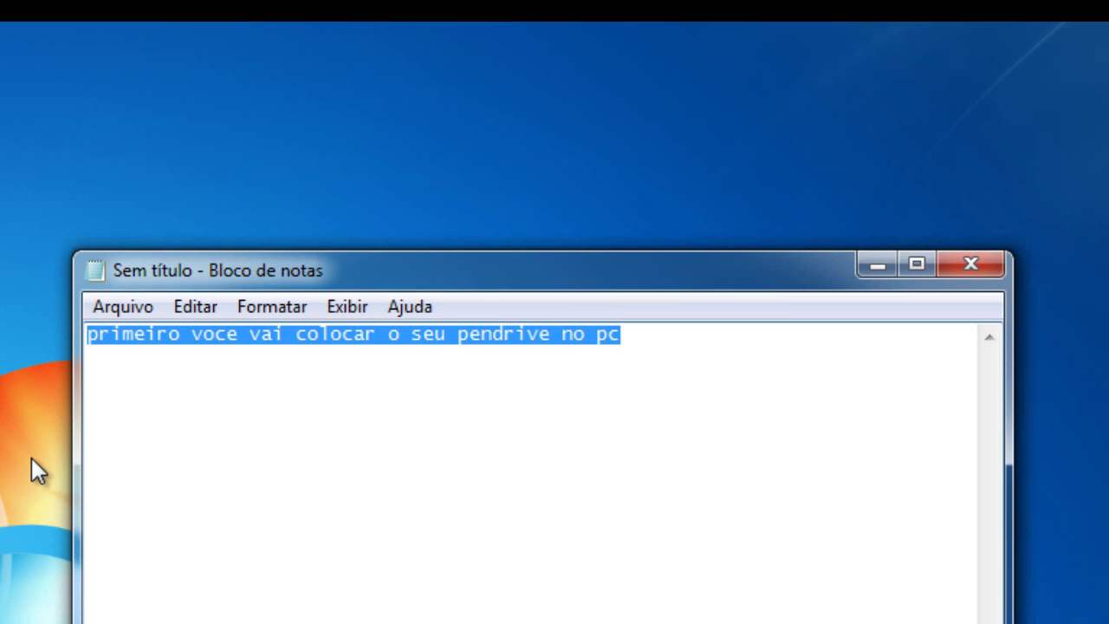
key(BackSpace)
text(e ago)
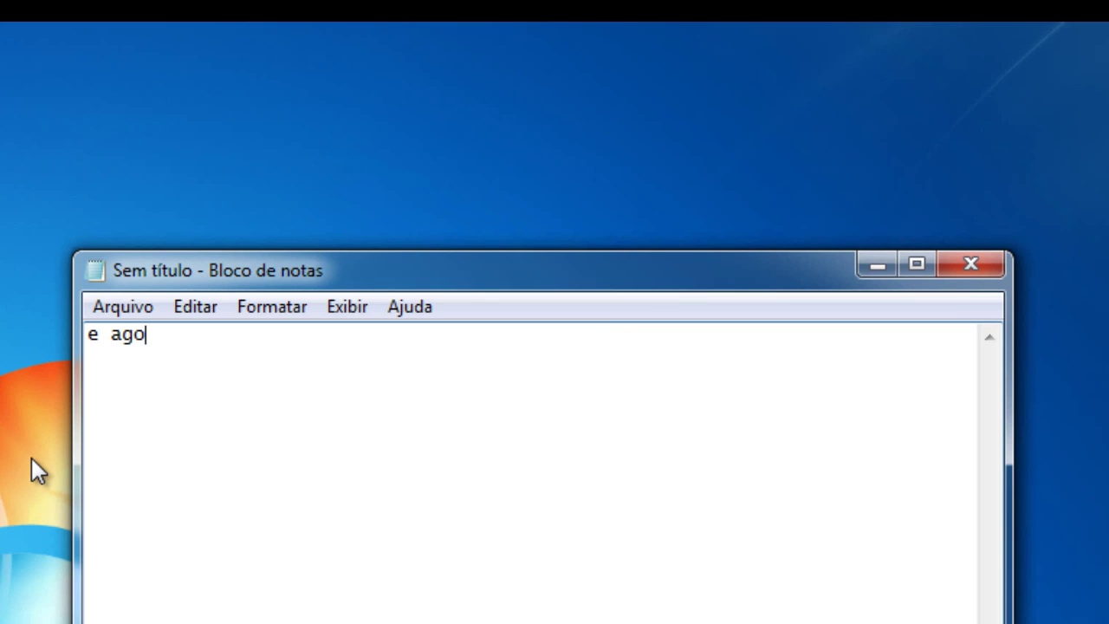
key(BackSpace)
key(BackSpace)
text(i vai a)
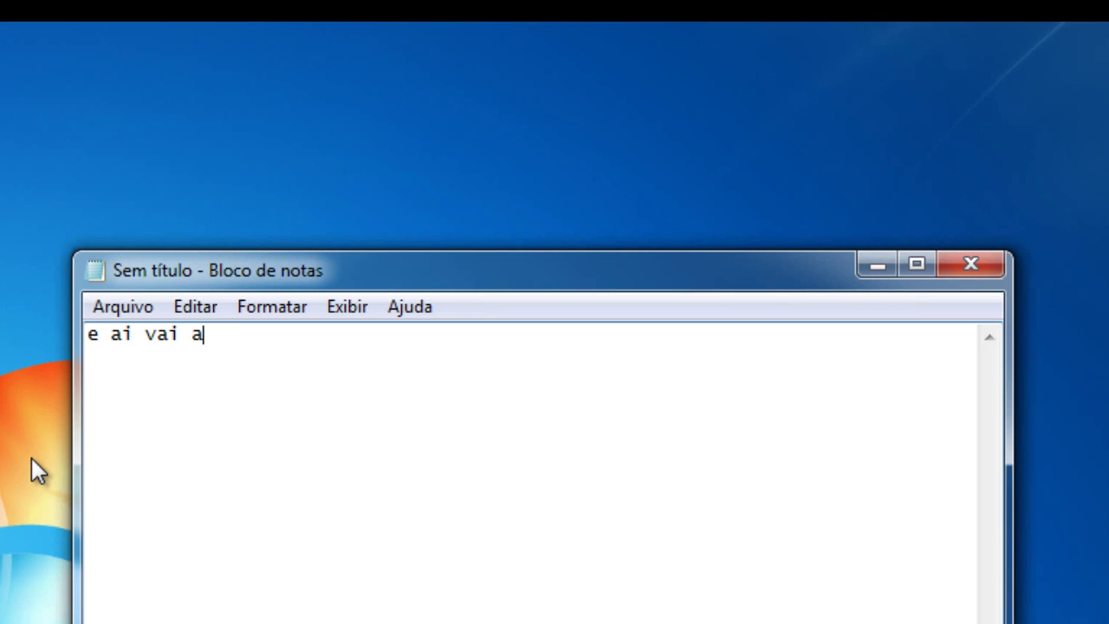
text(brir a past)
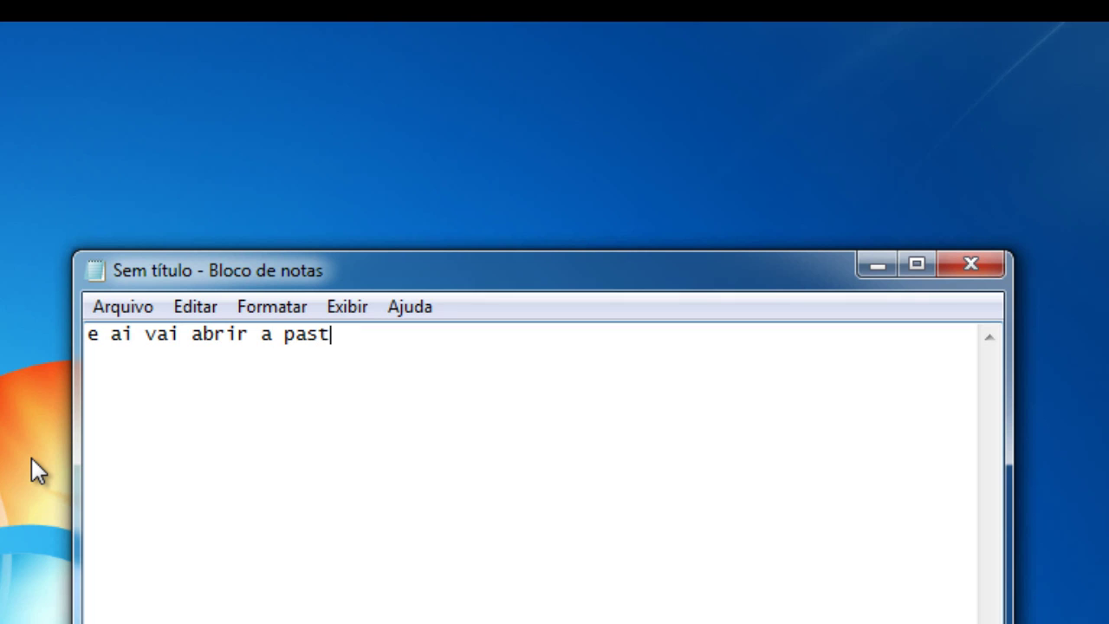
text(a do pendrive )
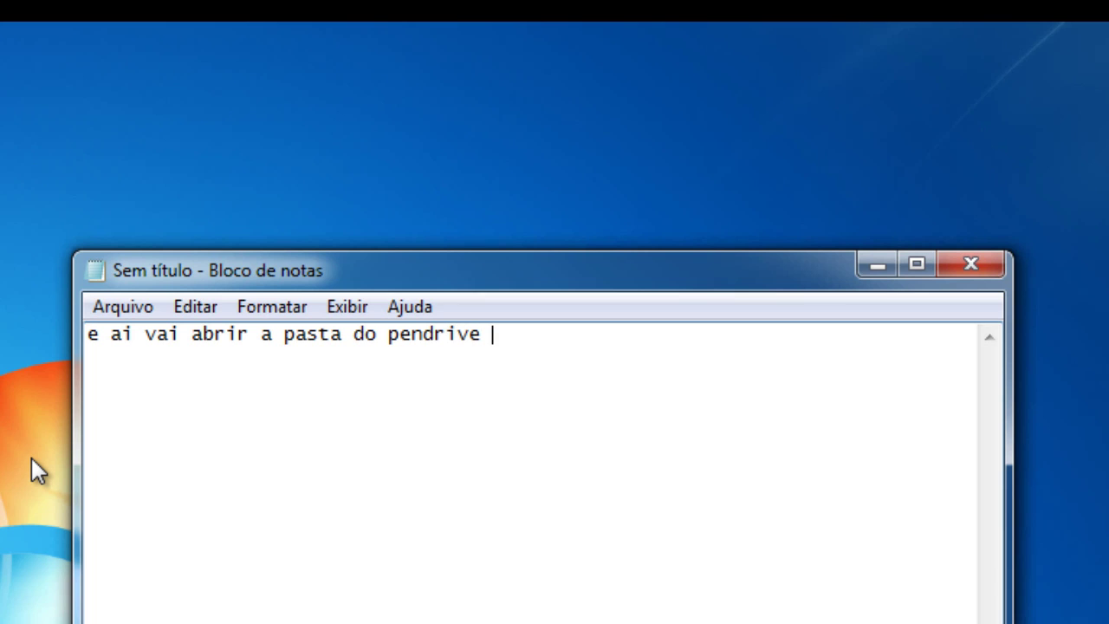
text(agora )
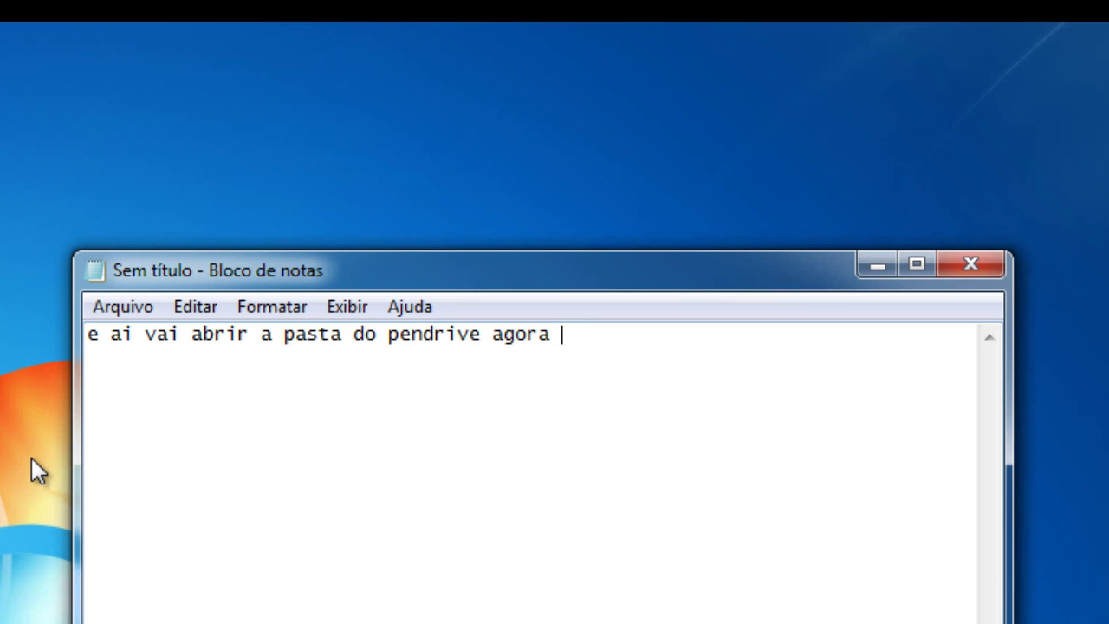
text(me acom)
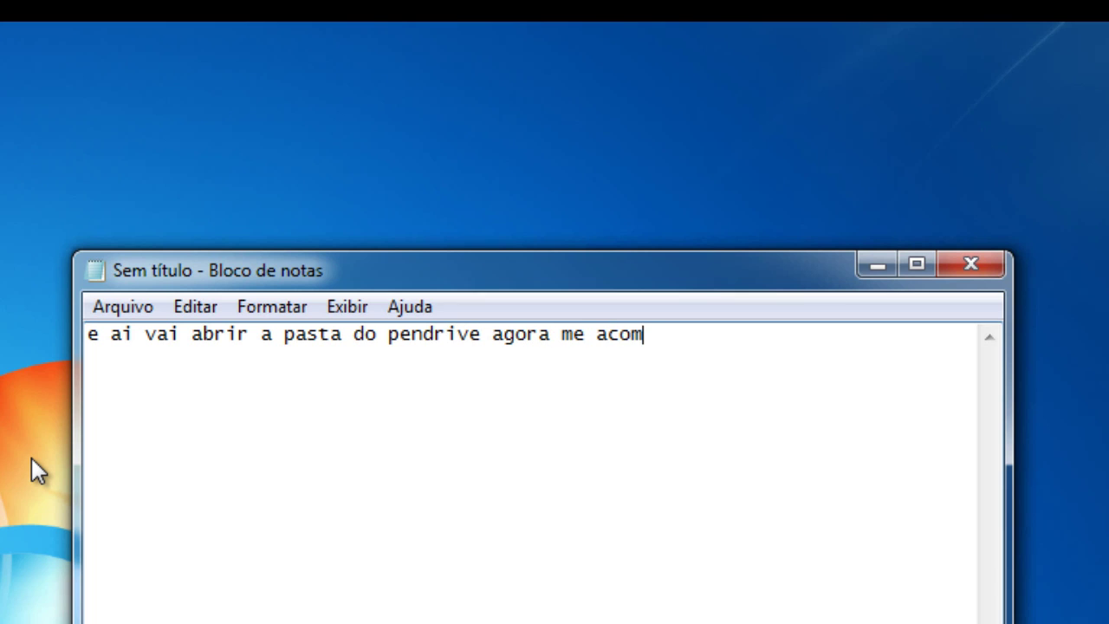
text(panhem)
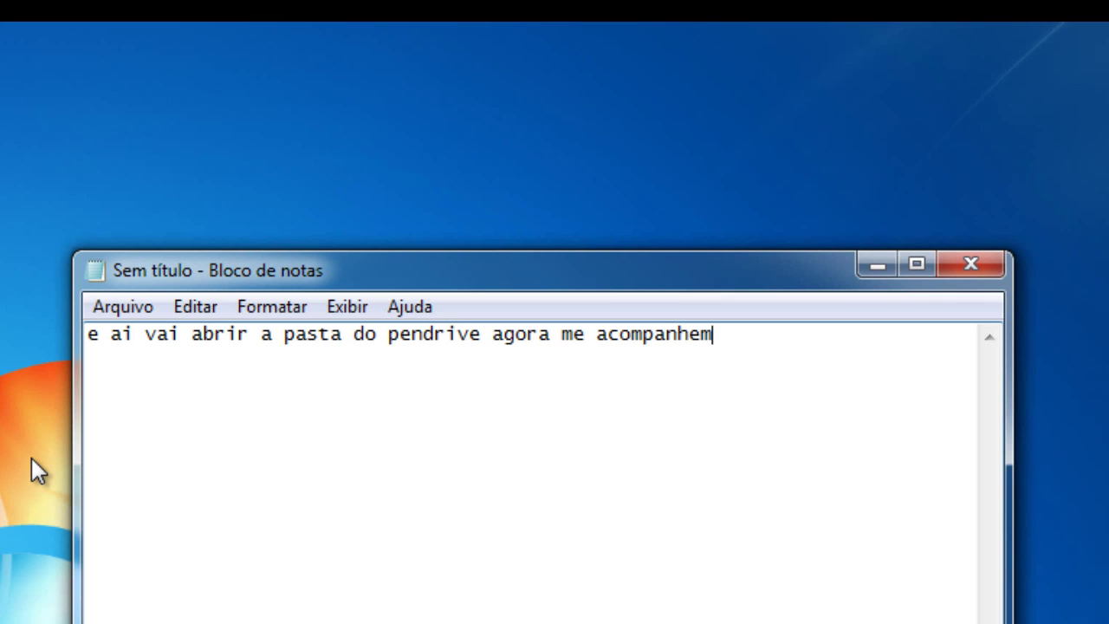
Step: Clear all text from the note and minimize its window
key(ctrl+a)
key(Delete)
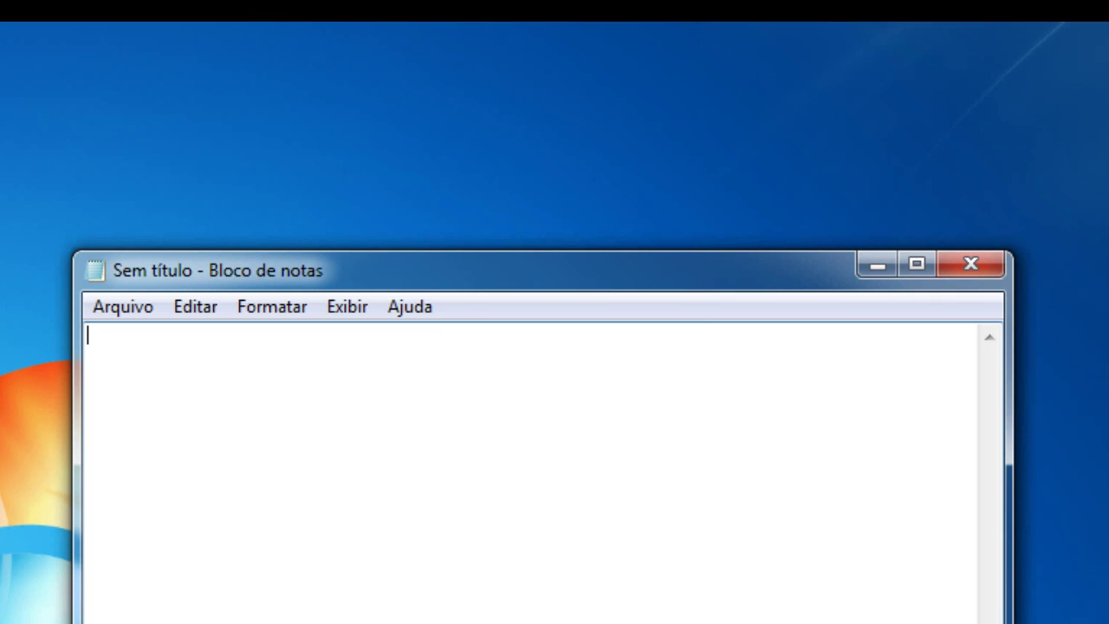
click(866, 270)
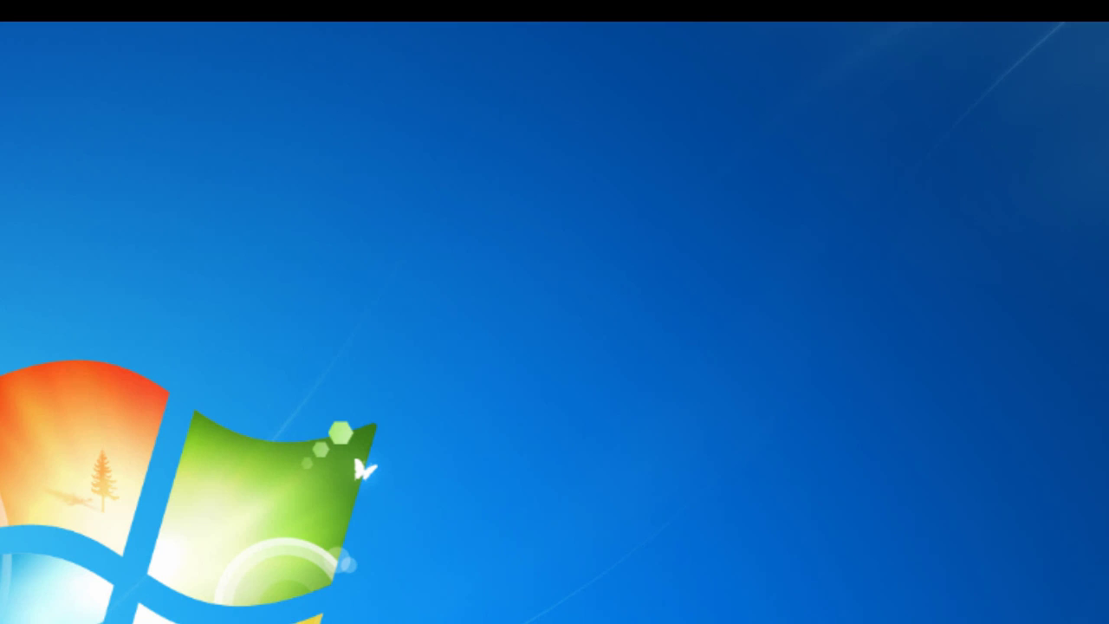
Step: Switch to Windows Explorer and open the KINGSTON urDrive (F:) removable drive
key(super+e)
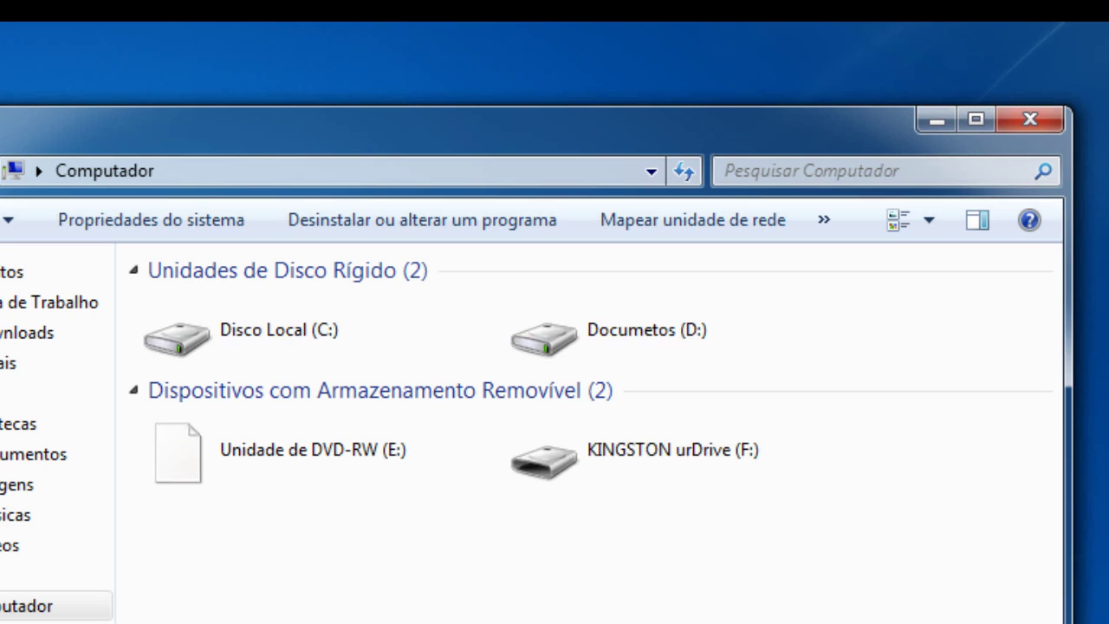
double_click(597, 449)
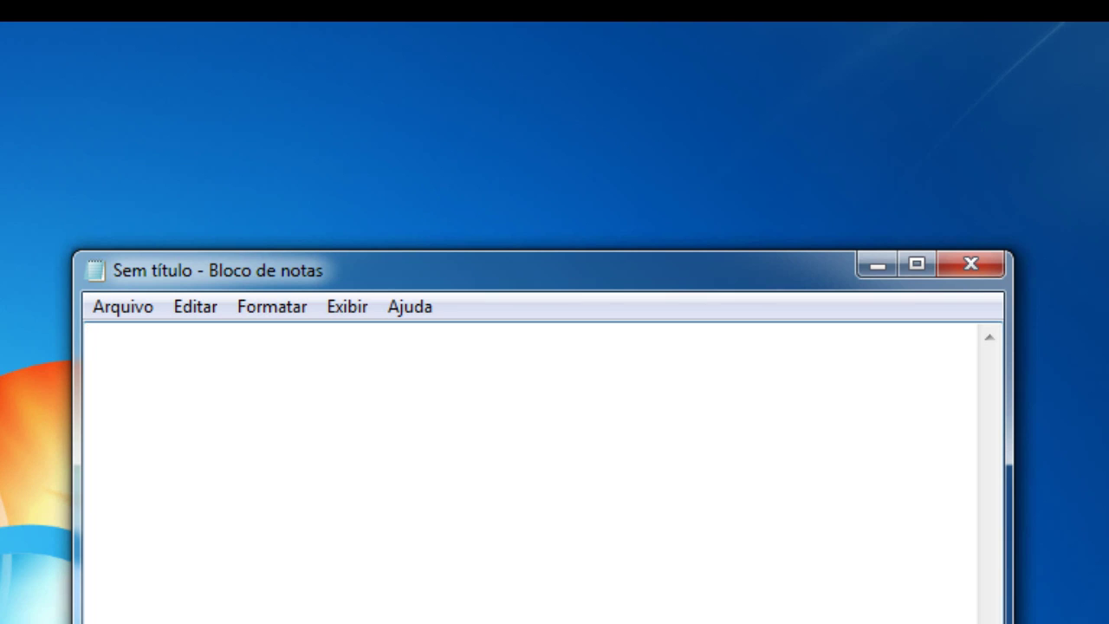
Step: Write "como voces podem ver o pendrive esta vazio" in the empty note
text(como voces)
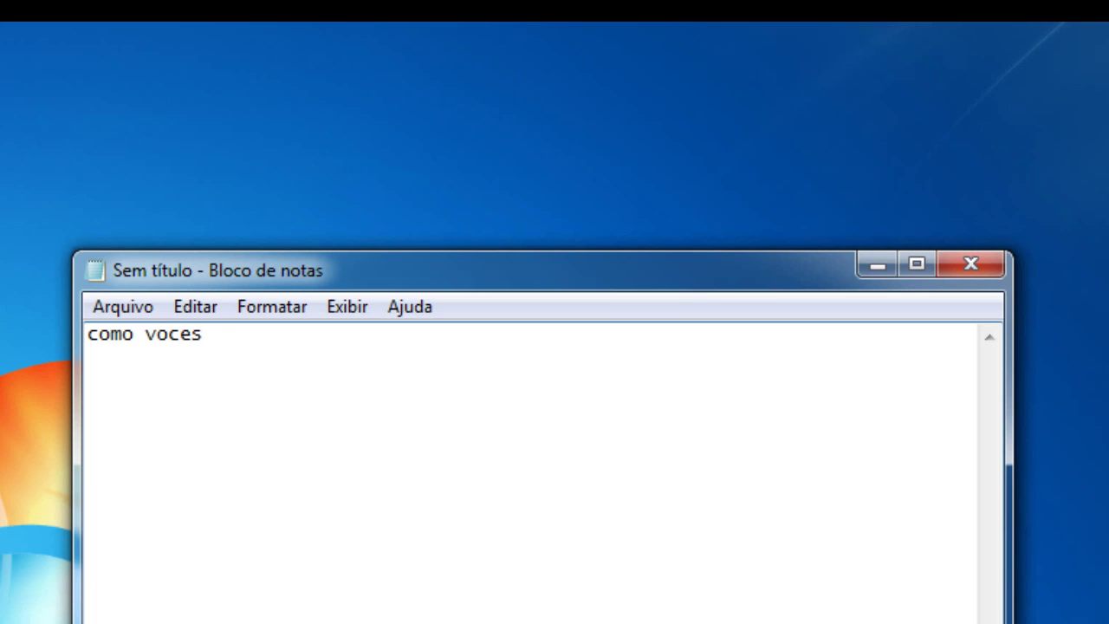
text( podem ve)
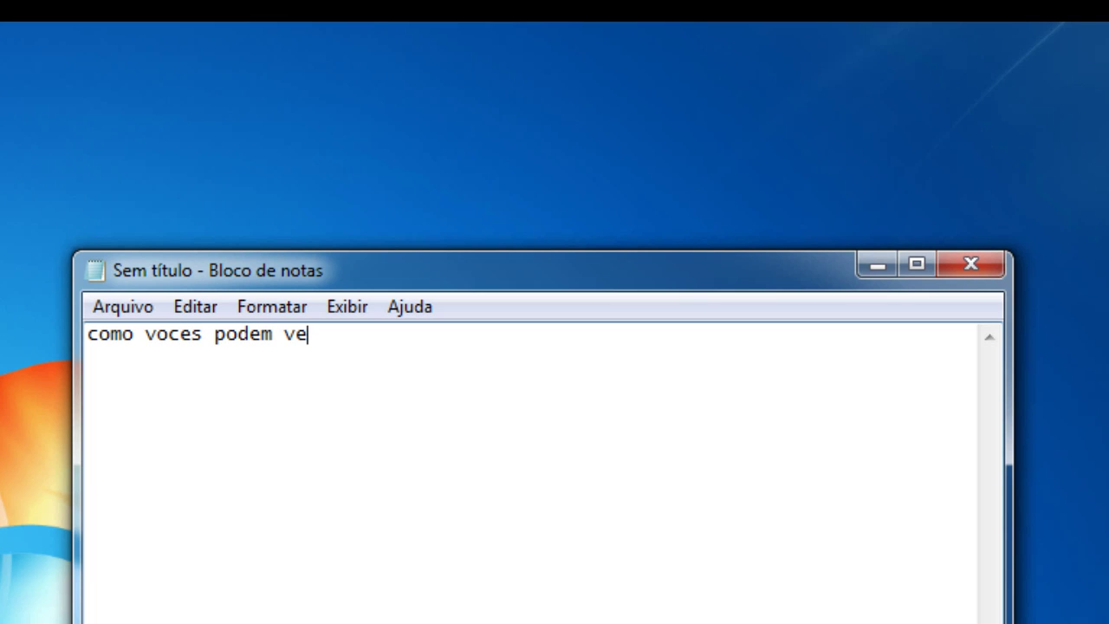
text(r o pen)
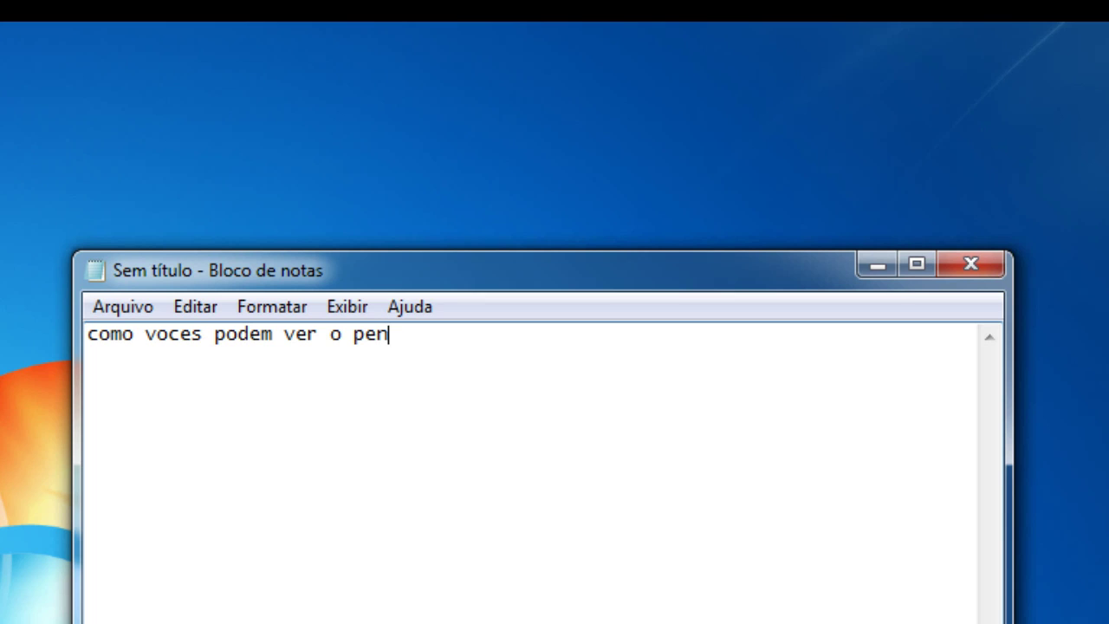
text(drive esta)
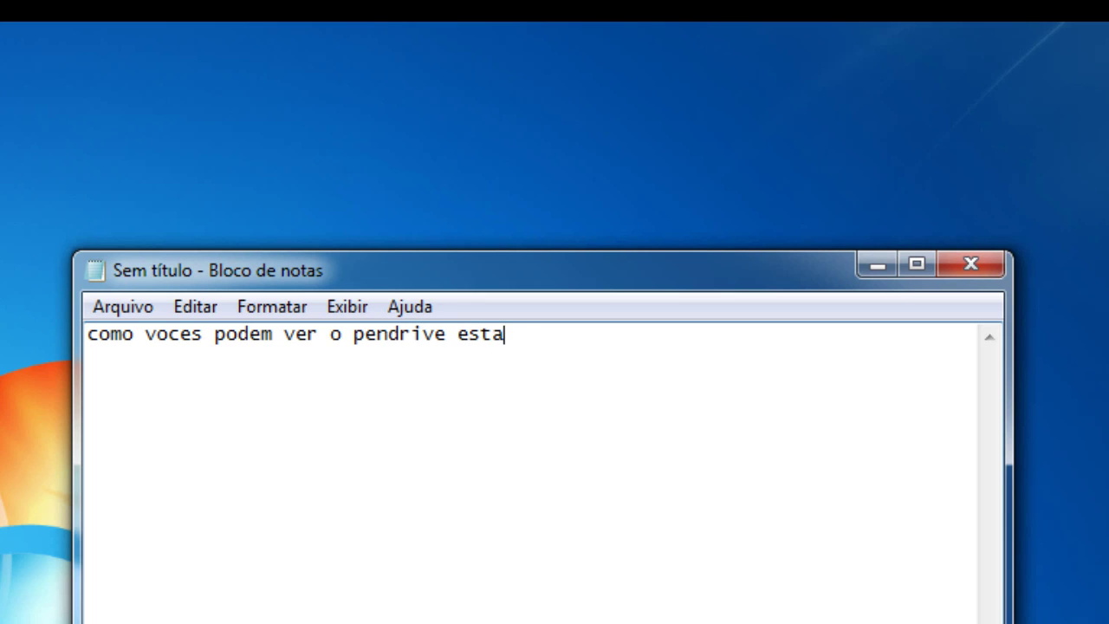
text( vazio)
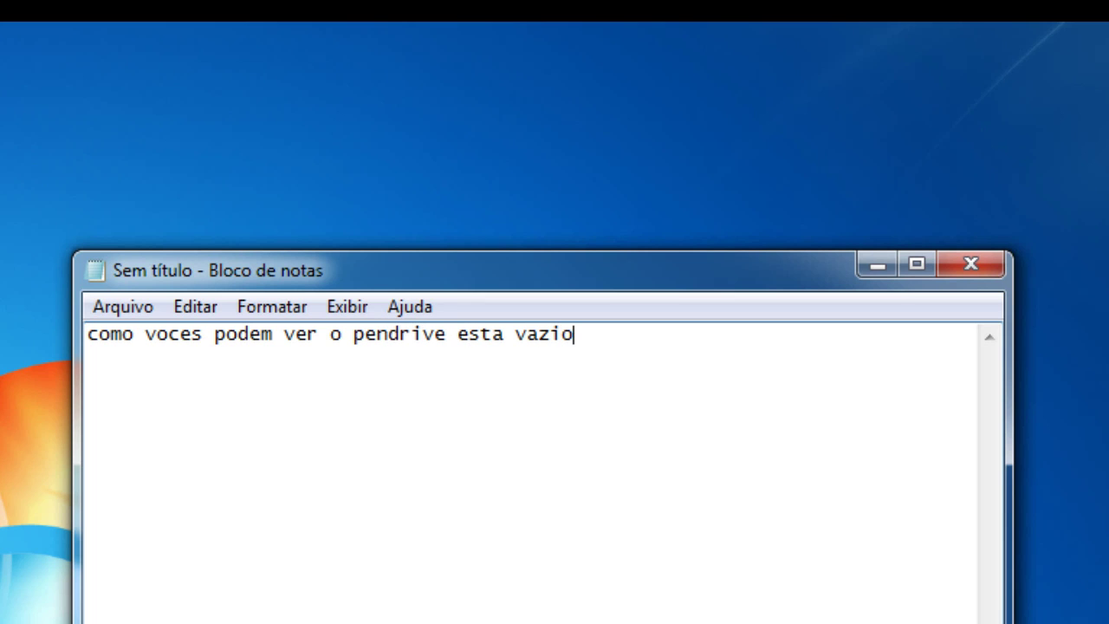
Step: Replace the note's text with "agora observem"
key(ctrl+a)
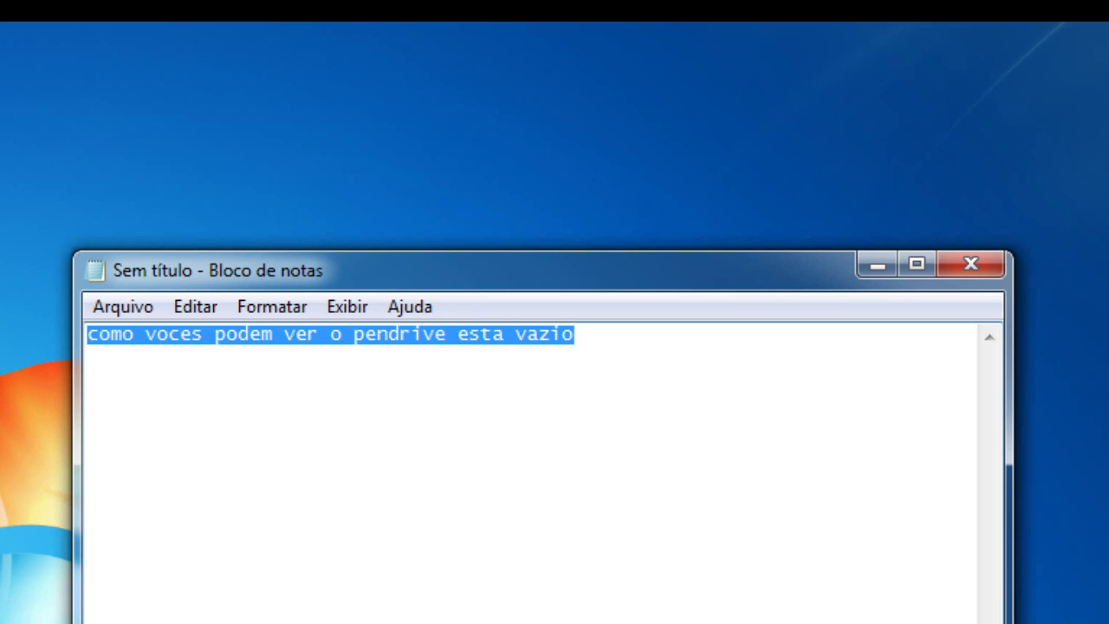
text(agor)
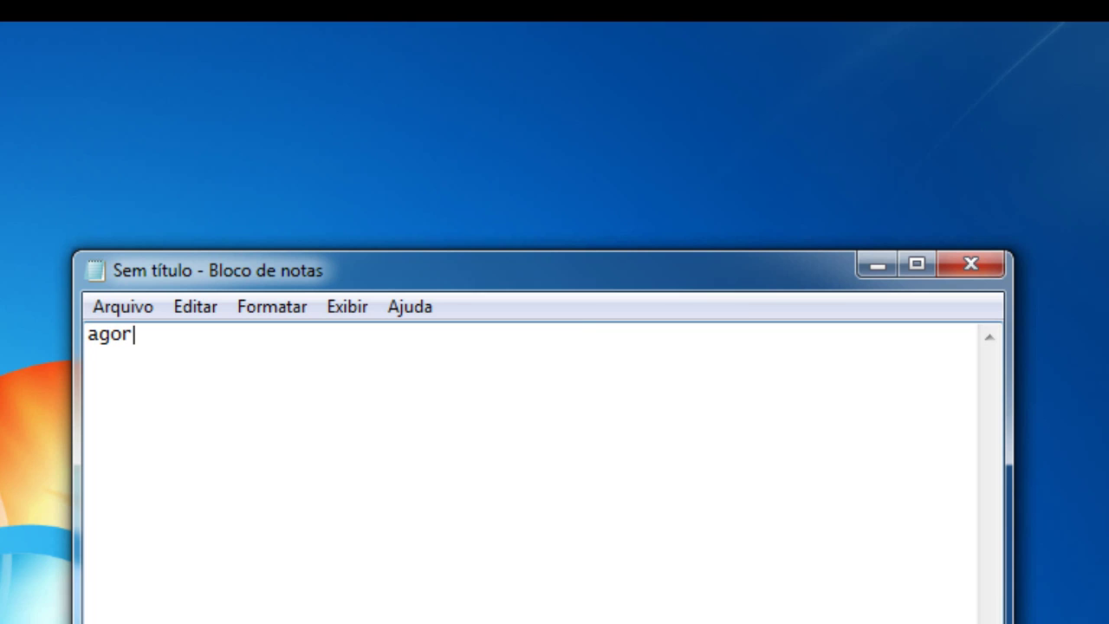
text(a observ)
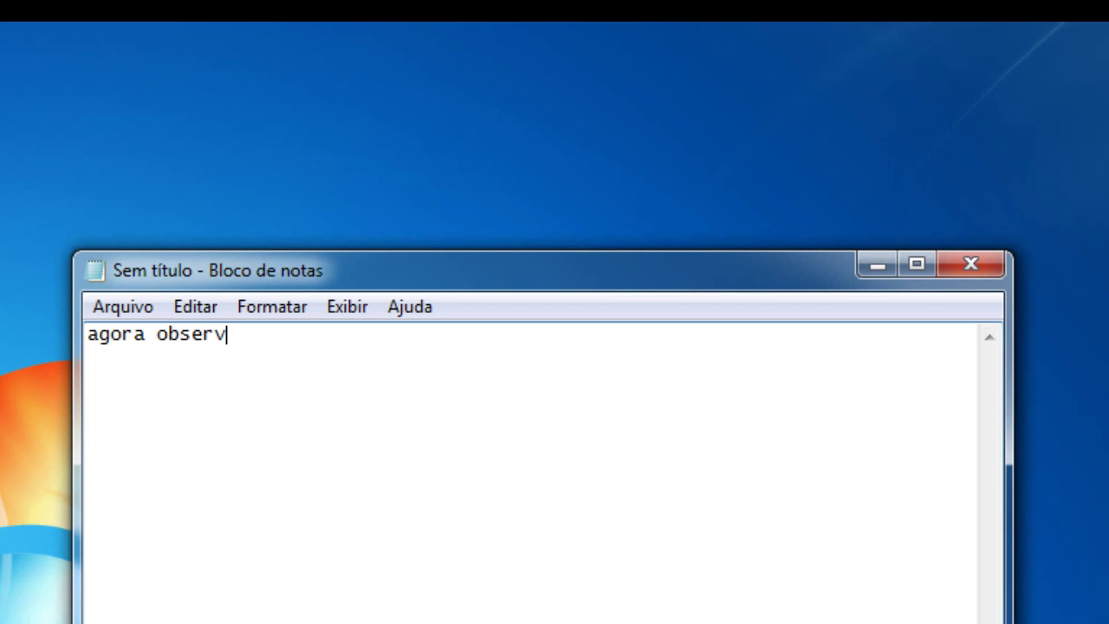
text(em)
Step: Delete "agora observem" from the note and minimize the note's window
drag(90, 335, 250, 335)
key(Delete)
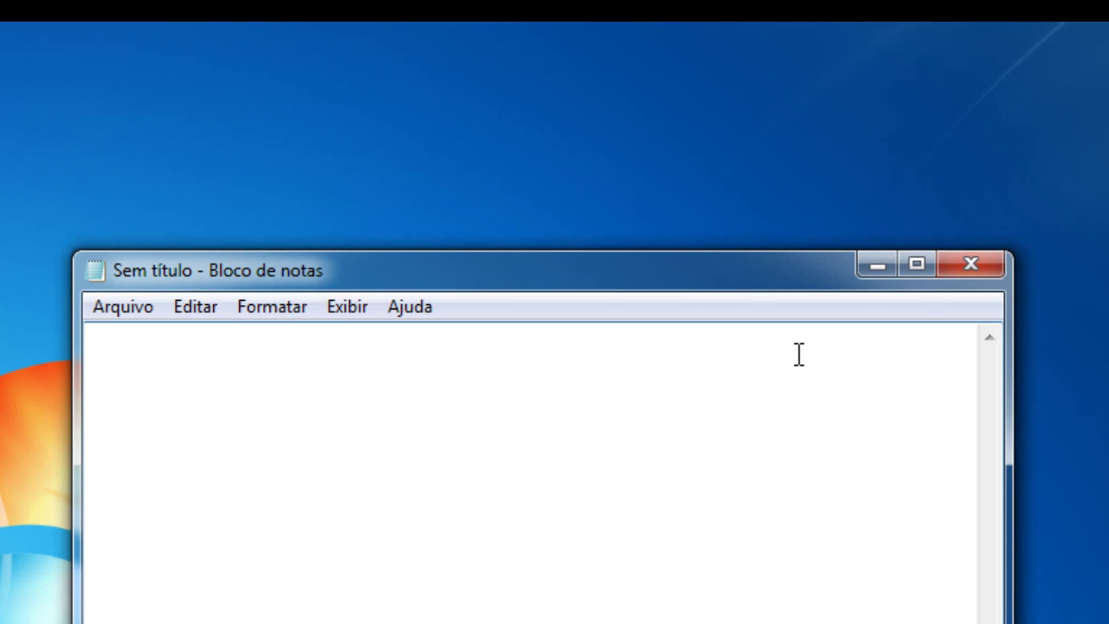
click(878, 267)
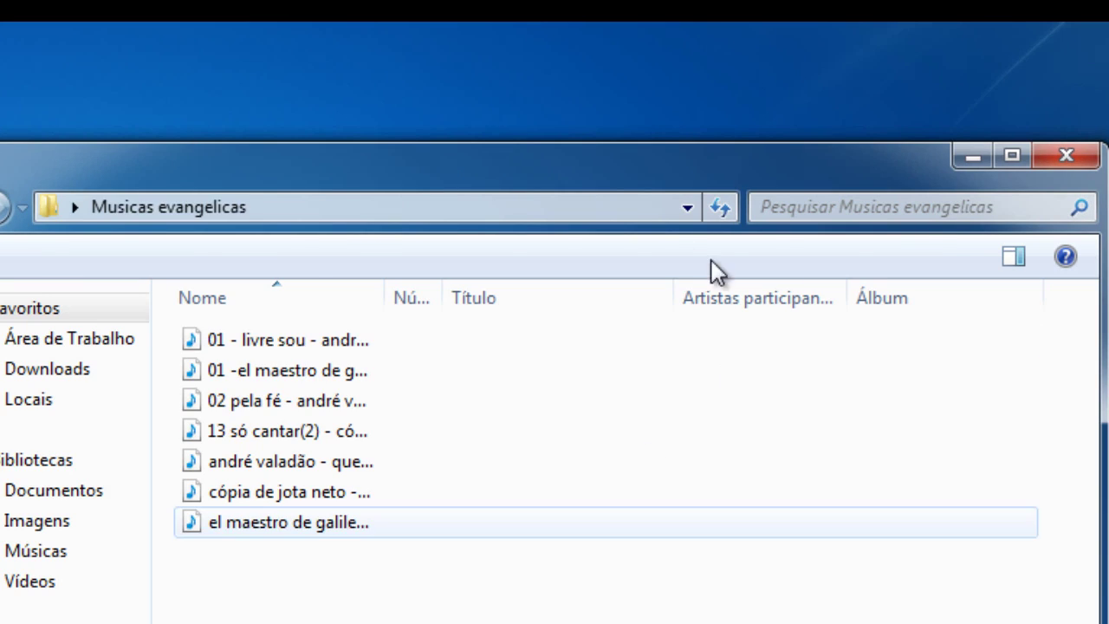
Step: Copy all songs from the Musicas evangelicas folder to the KINGSTON urDrive (F:) drive and minimize the drive's window
drag(594, 167, 485, 134)
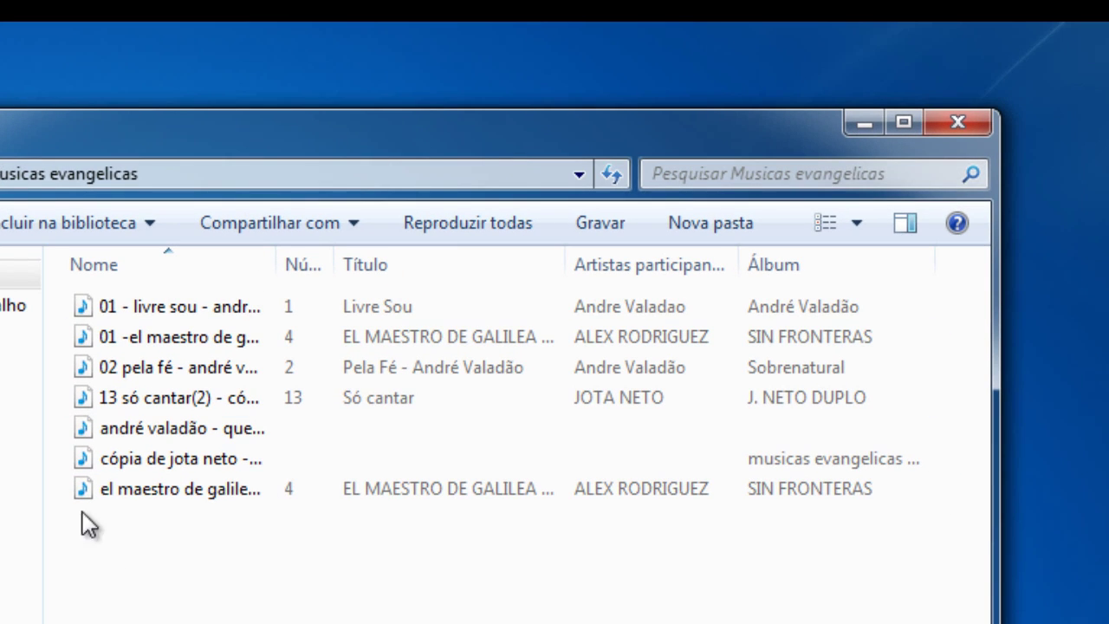
drag(72, 328, 174, 519)
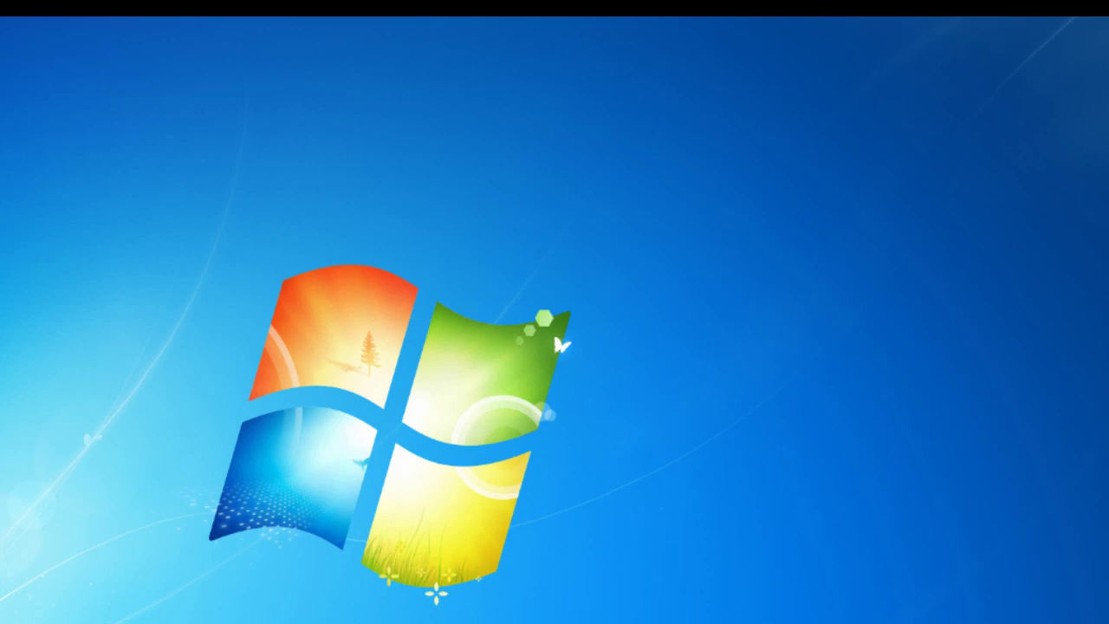
mouse_move(247, 609)
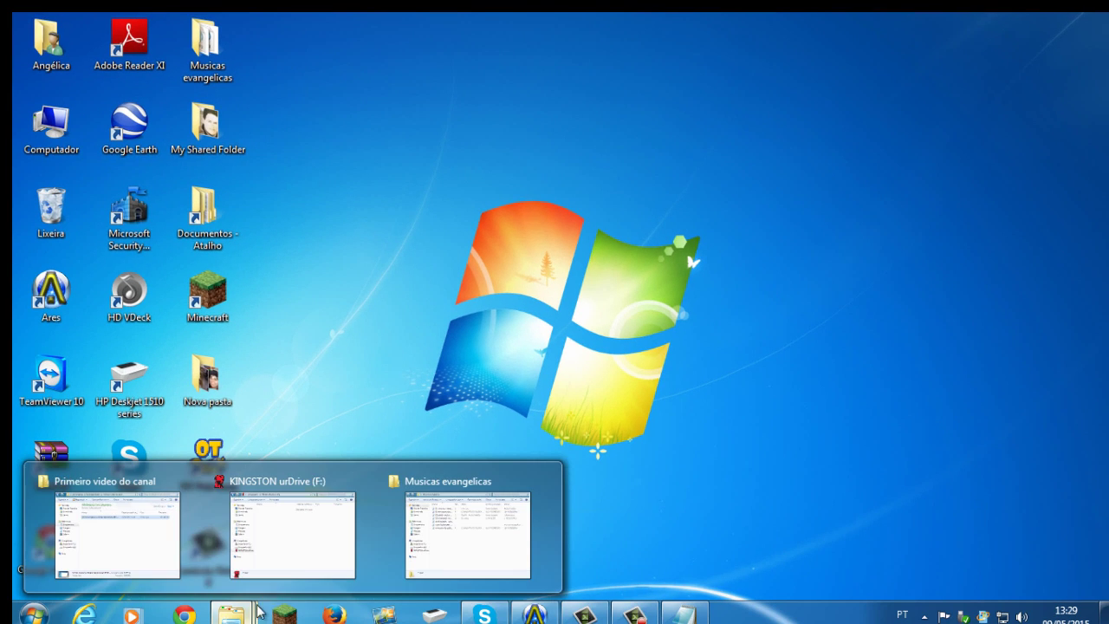
click(301, 568)
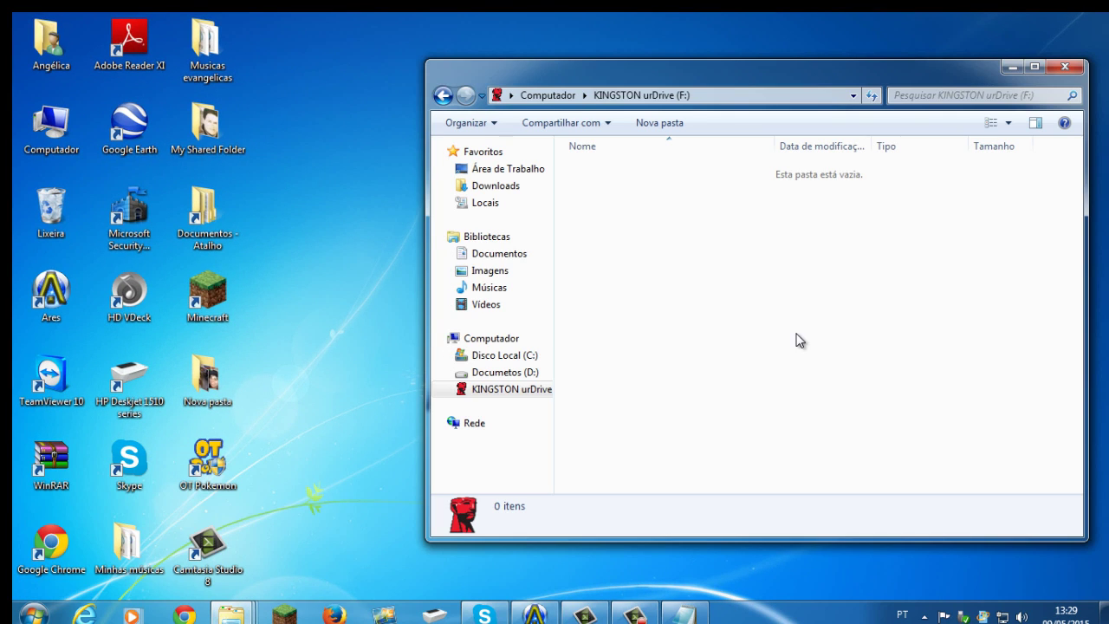
key(ctrl+v)
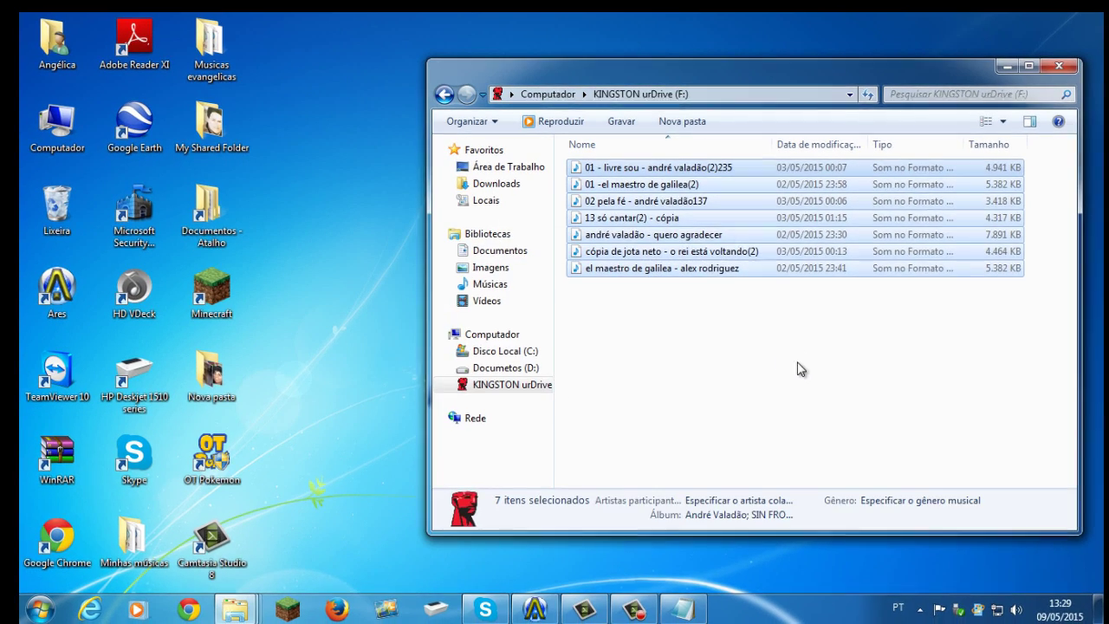
click(660, 364)
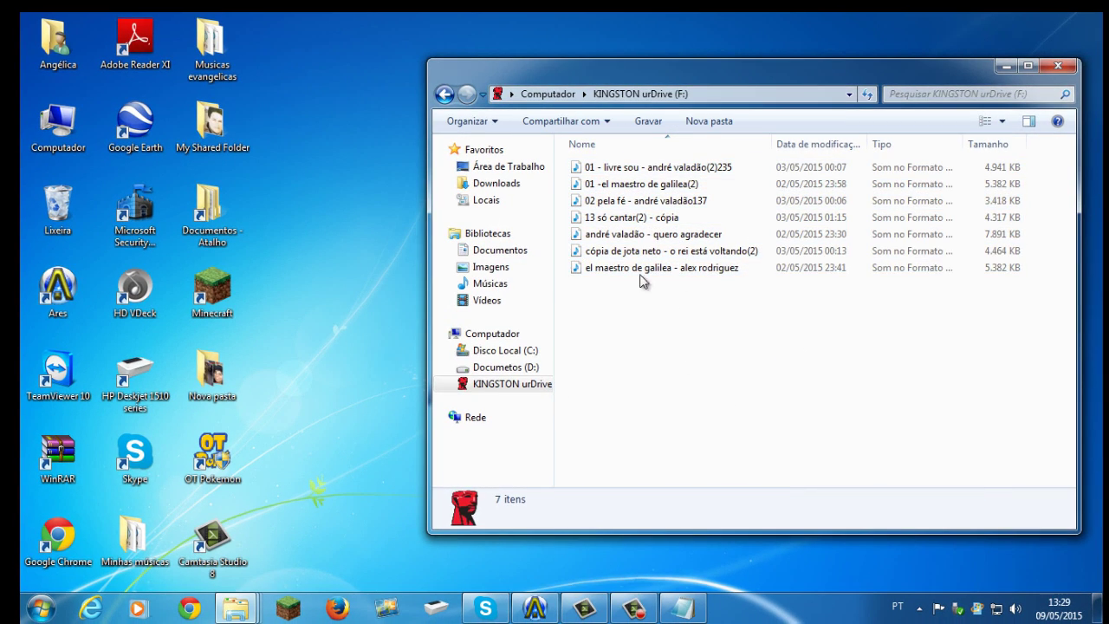
click(1005, 66)
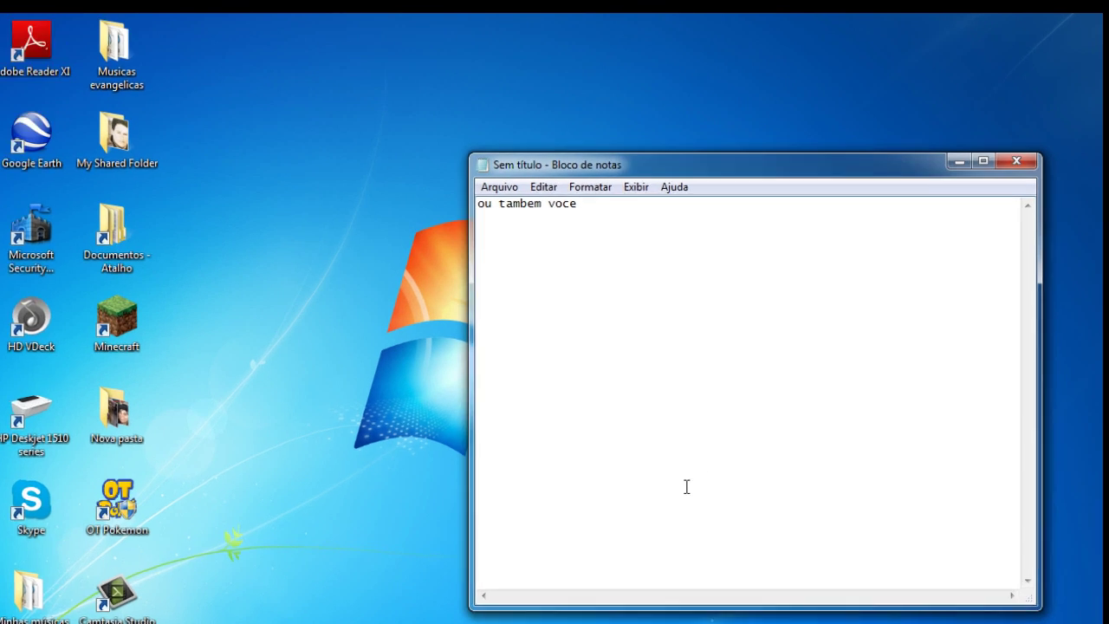
Step: Complete the note so it reads "ou tambem voce arrastar assim", then clear it
text(arrastar assim)
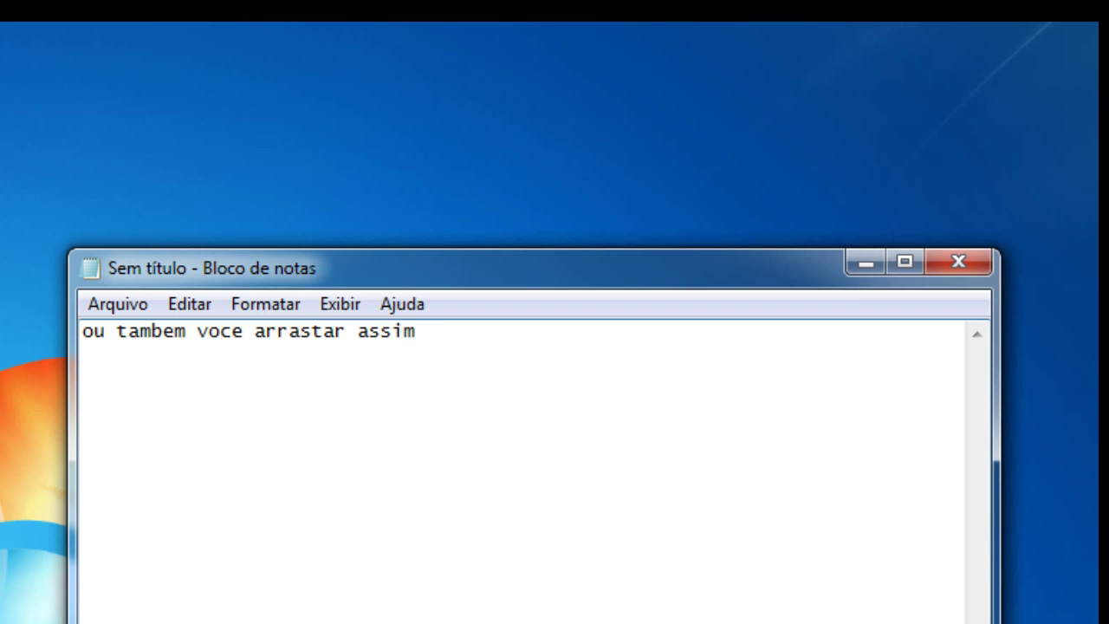
key(ctrl+a)
key(Delete)
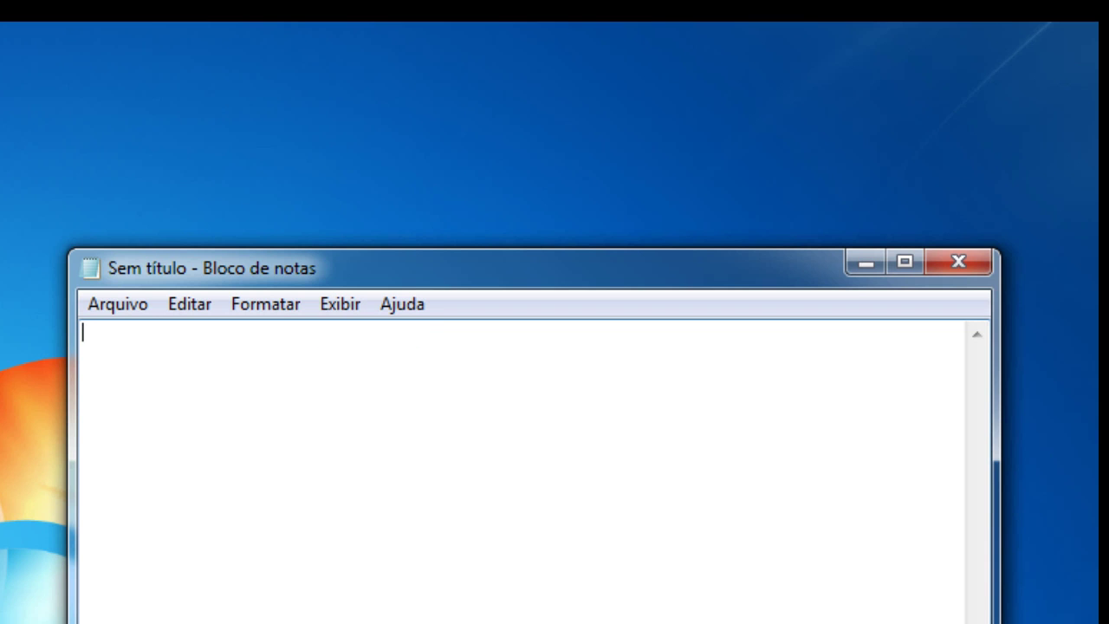
Step: Minimize the empty note and open My Shared Folder in Windows Explorer
click(862, 262)
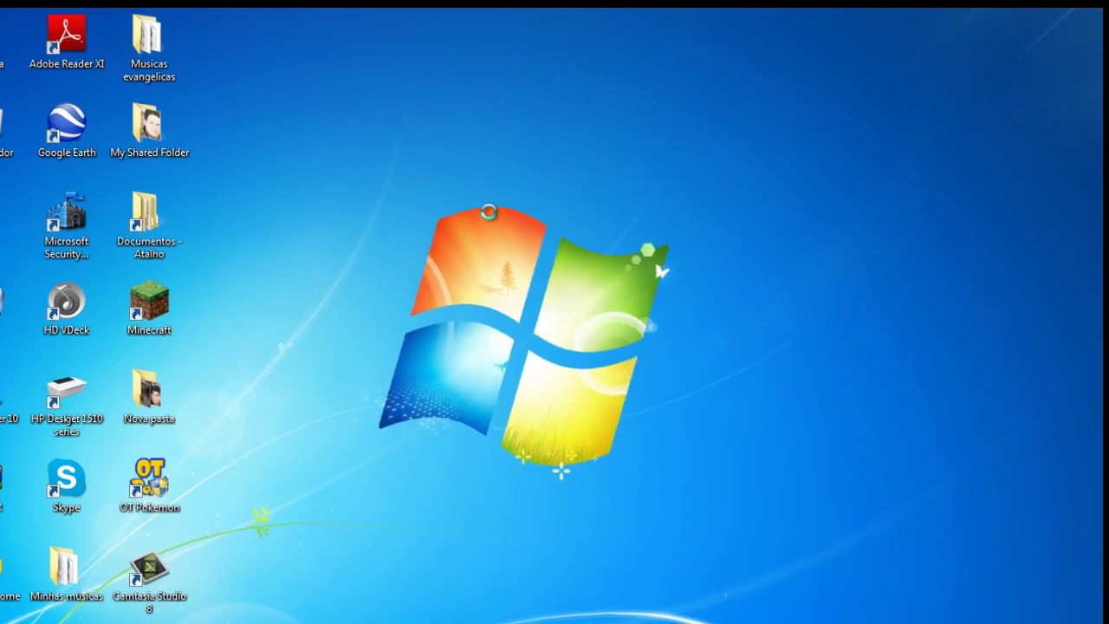
key(super+e)
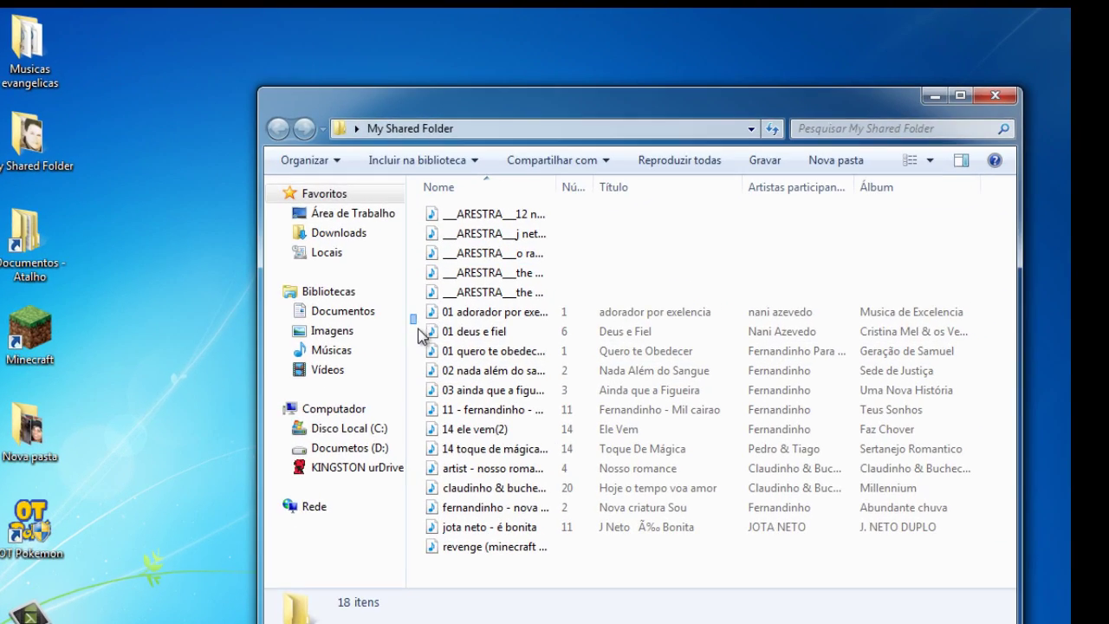
drag(504, 282, 534, 324)
drag(447, 369, 513, 454)
right_click(513, 454)
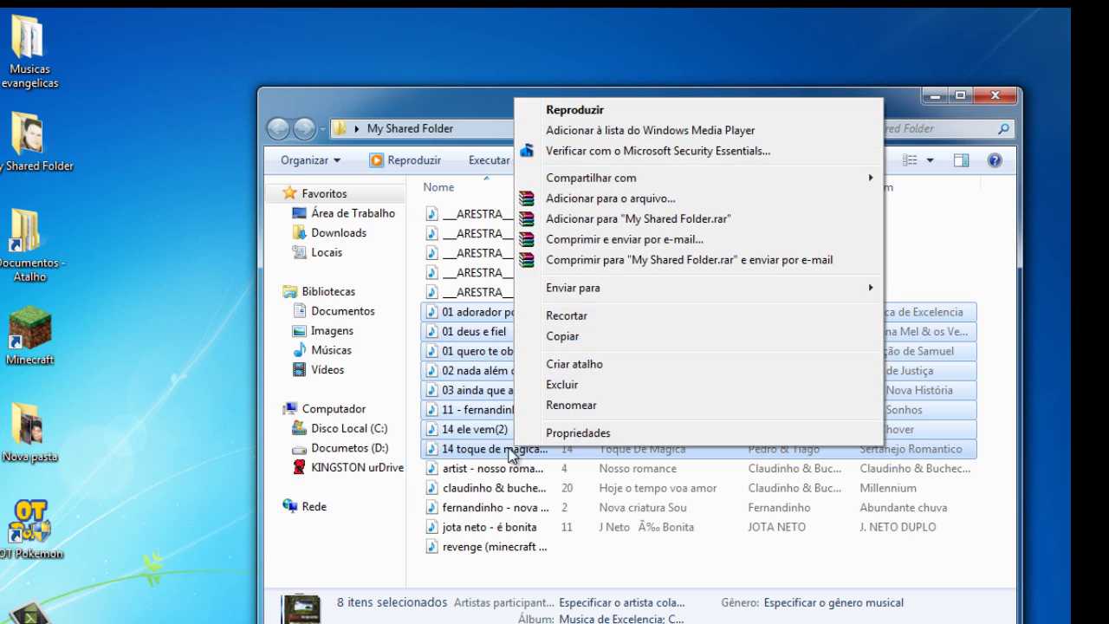
click(419, 437)
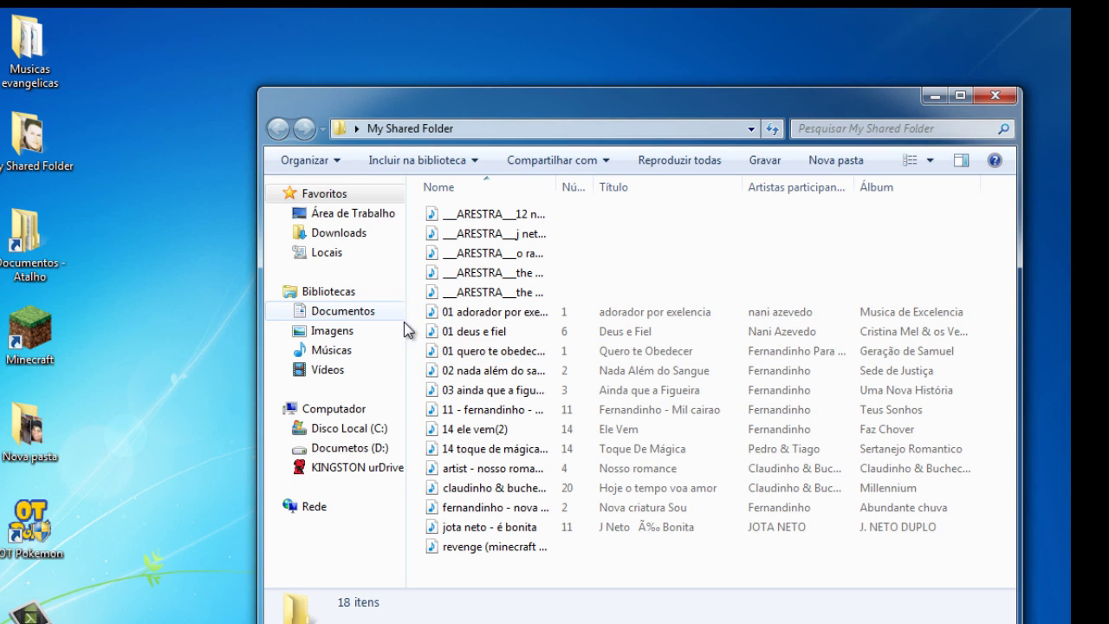
drag(404, 321, 408, 433)
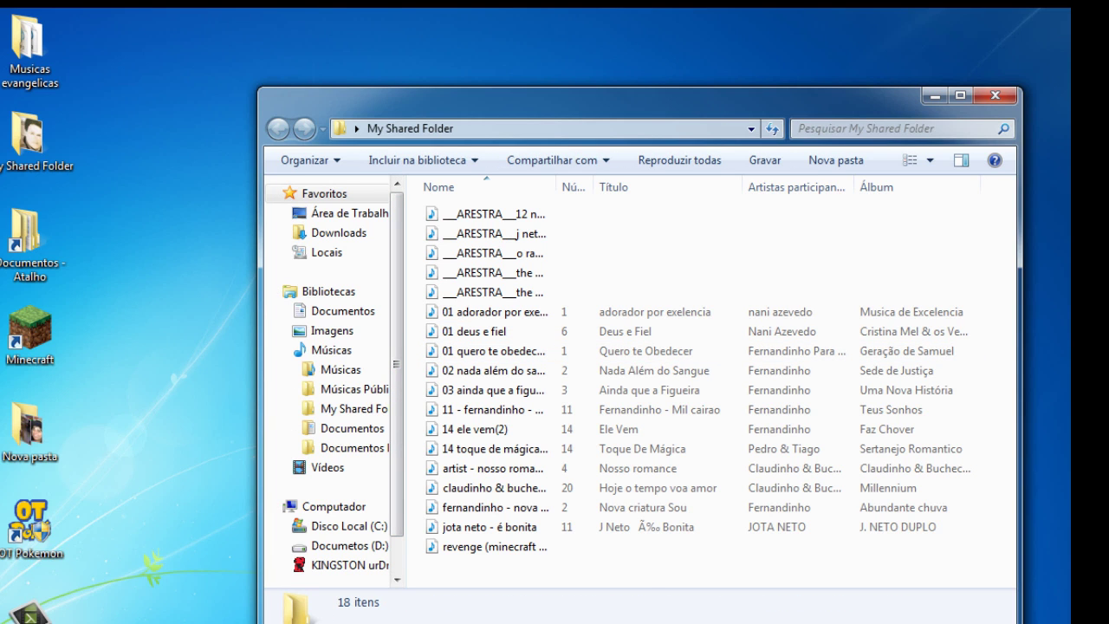
Step: Open the KINGSTON urDrive (F:) window and arrange it side by side with the My Shared Folder window
click(113, 579)
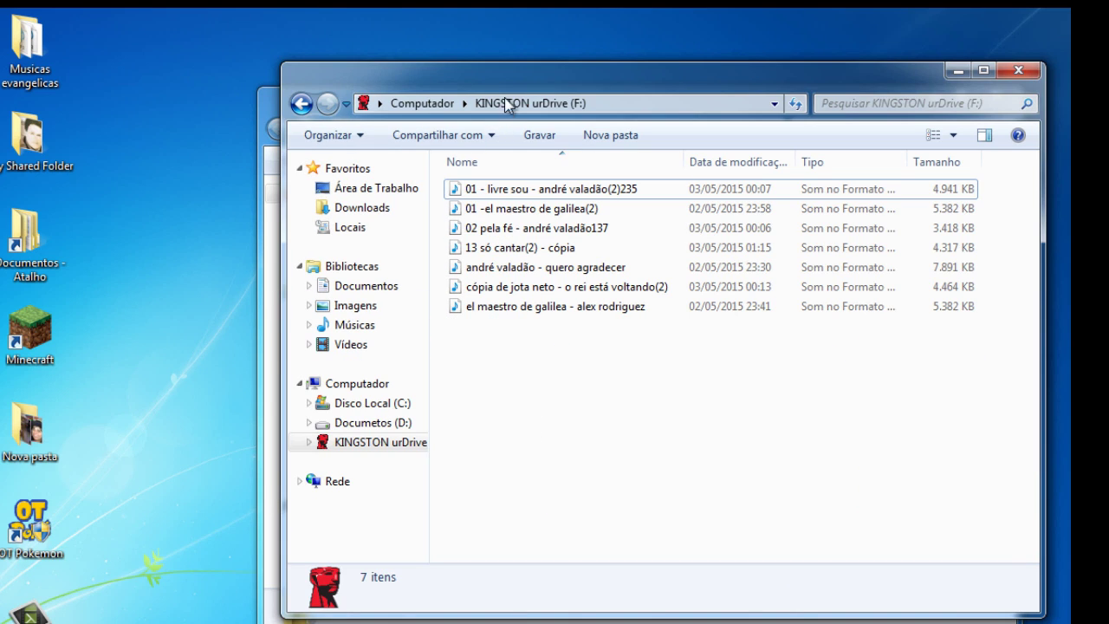
drag(506, 78, 169, 142)
click(532, 97)
drag(685, 94, 776, 126)
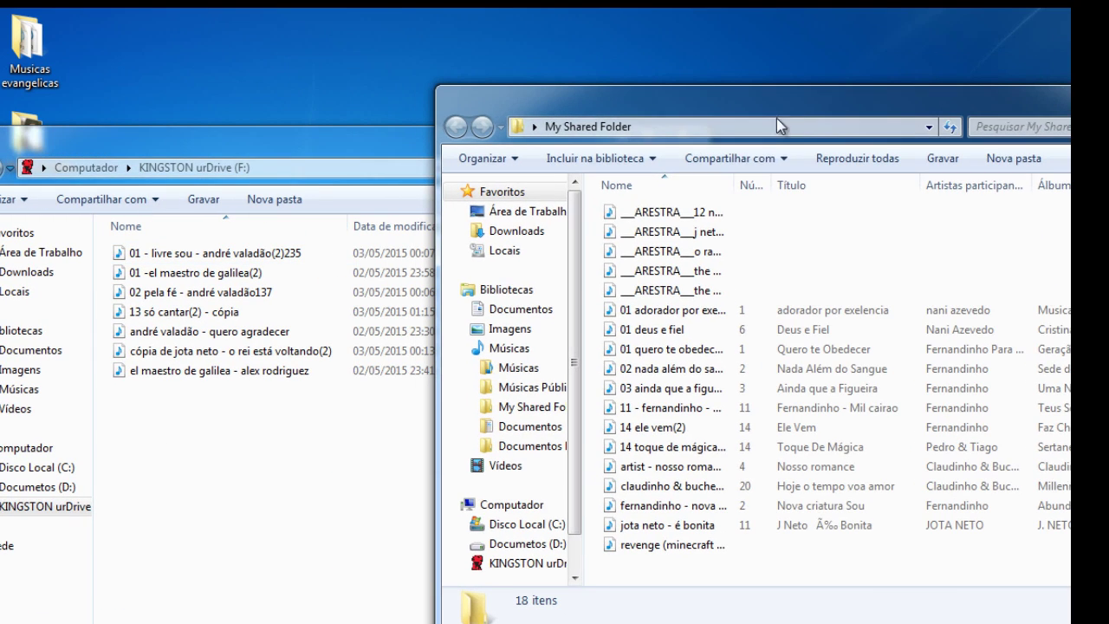
Step: Copy the seven songs from "01 deus e fiel" through "14 toque de mágica" to the KINGSTON drive, and close both folder windows
drag(594, 328, 314, 603)
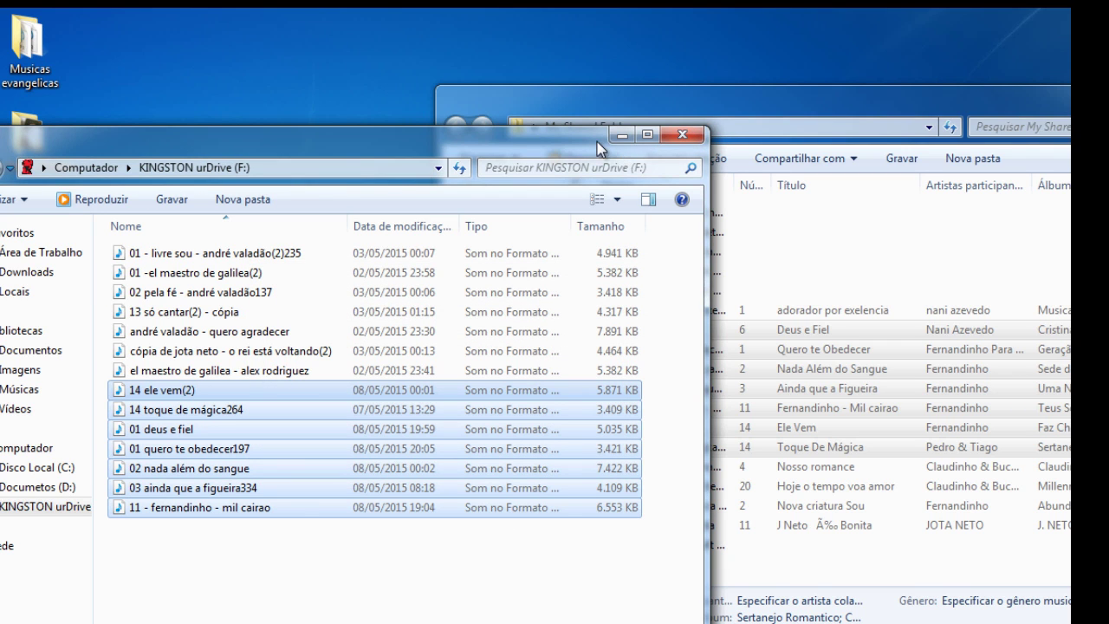
click(675, 139)
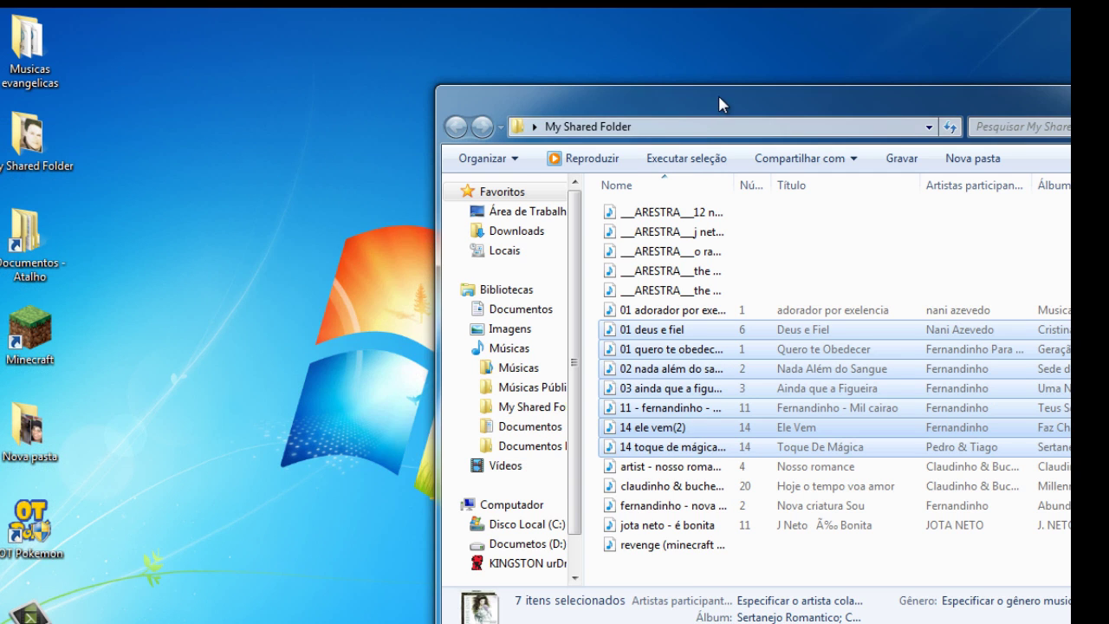
drag(718, 95, 503, 109)
click(959, 108)
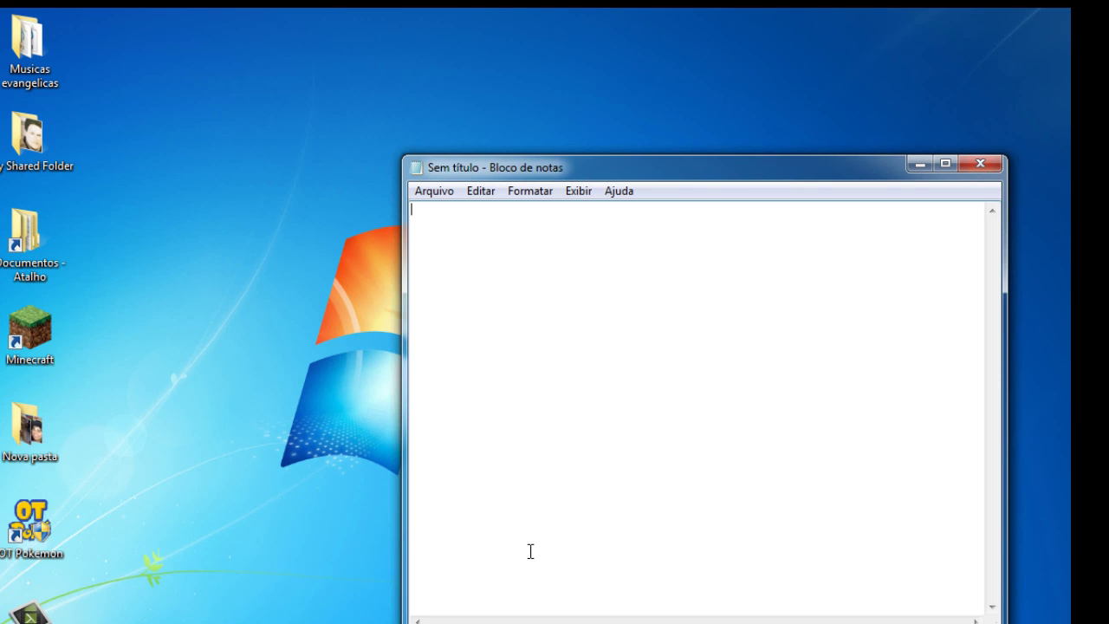
Step: Write "bem agora voces vão vir aqui" in the empty note
text(bem ago)
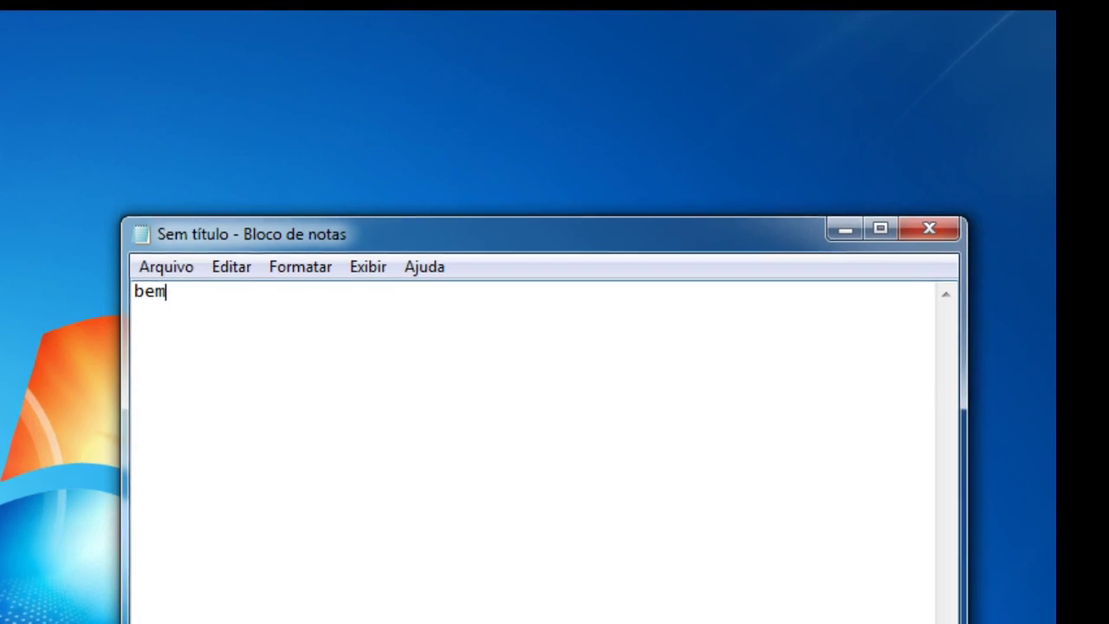
text(ra vo)
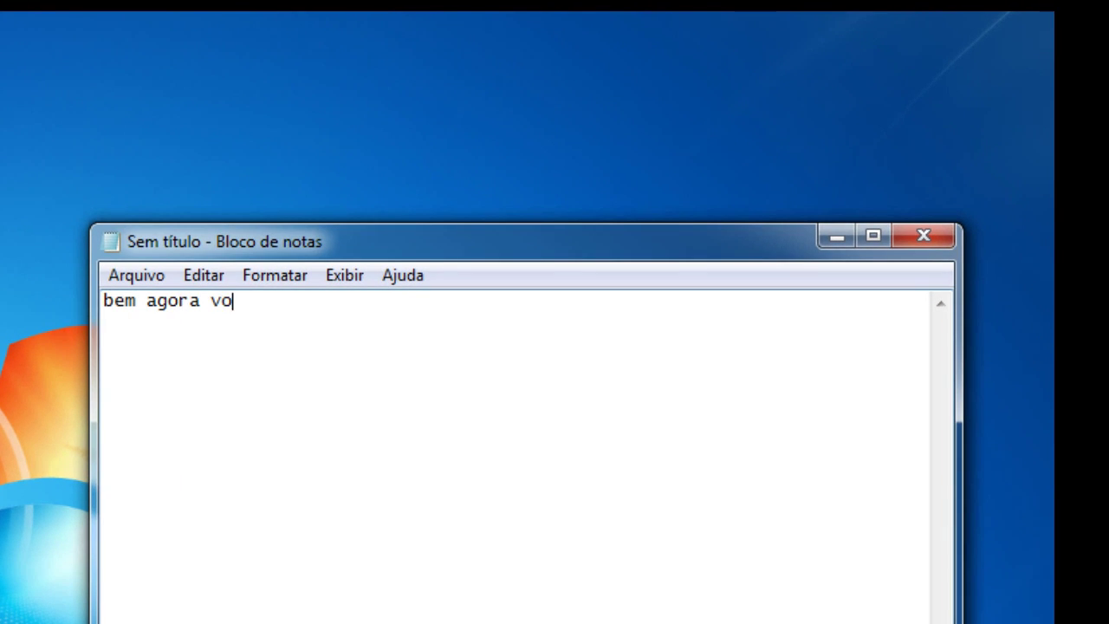
text(ces vão vir)
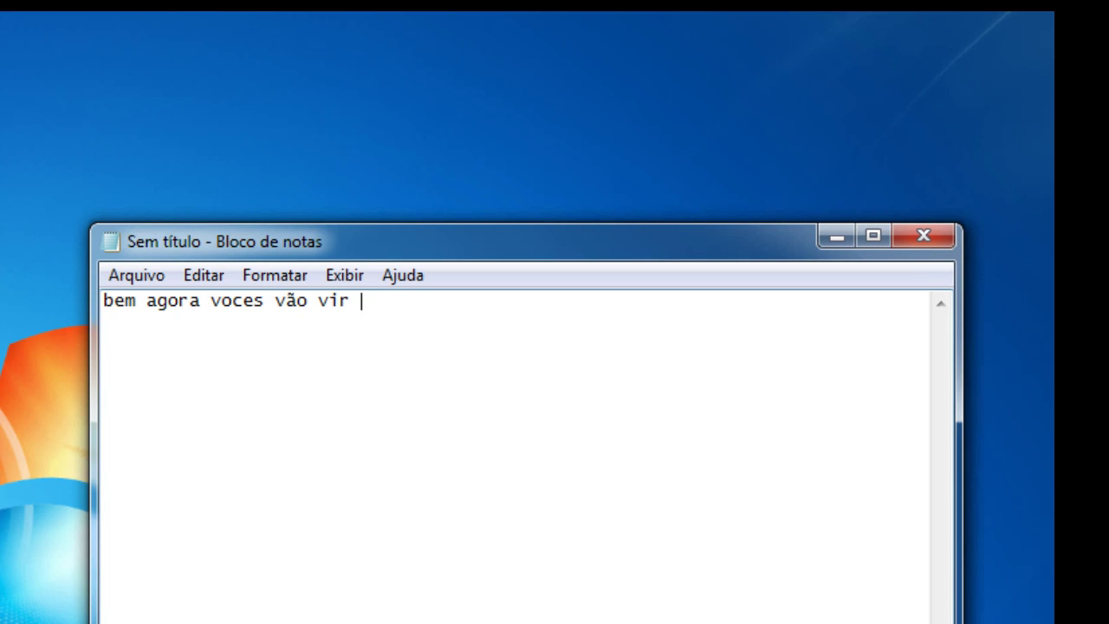
text( aqui)
Step: Clear "bem agora voces vão vir aqui" from the note and minimize its window
key(ctrl+shift+Left)
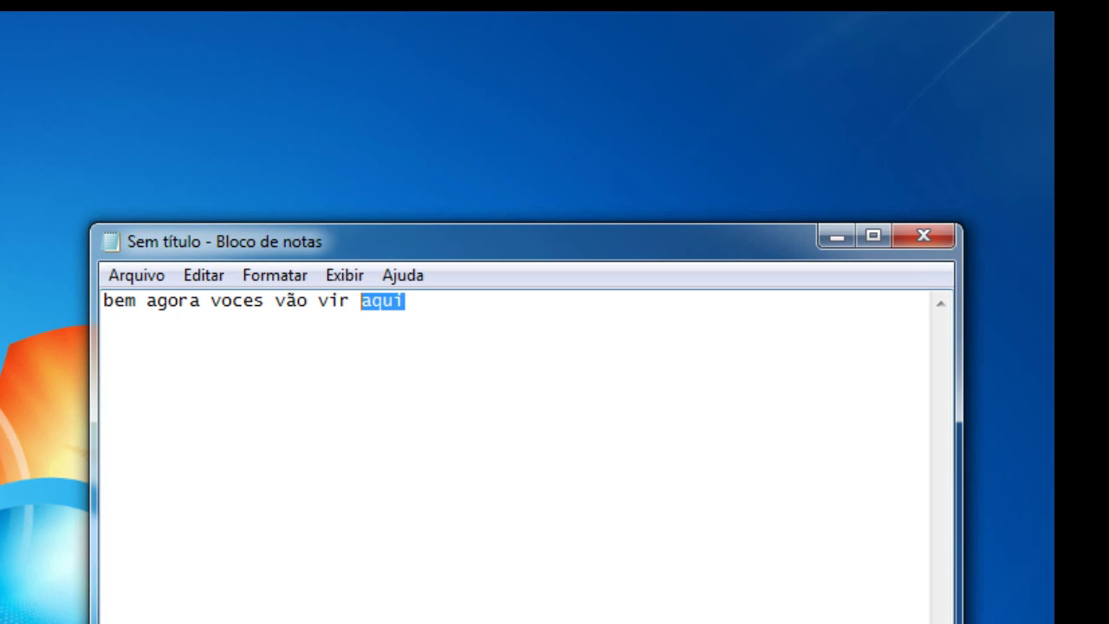
key(ctrl+shift+Left)
key(ctrl+shift+Left)
key(ctrl+shift+Left)
key(ctrl+shift+Left)
key(ctrl+shift+Left)
key(BackSpace)
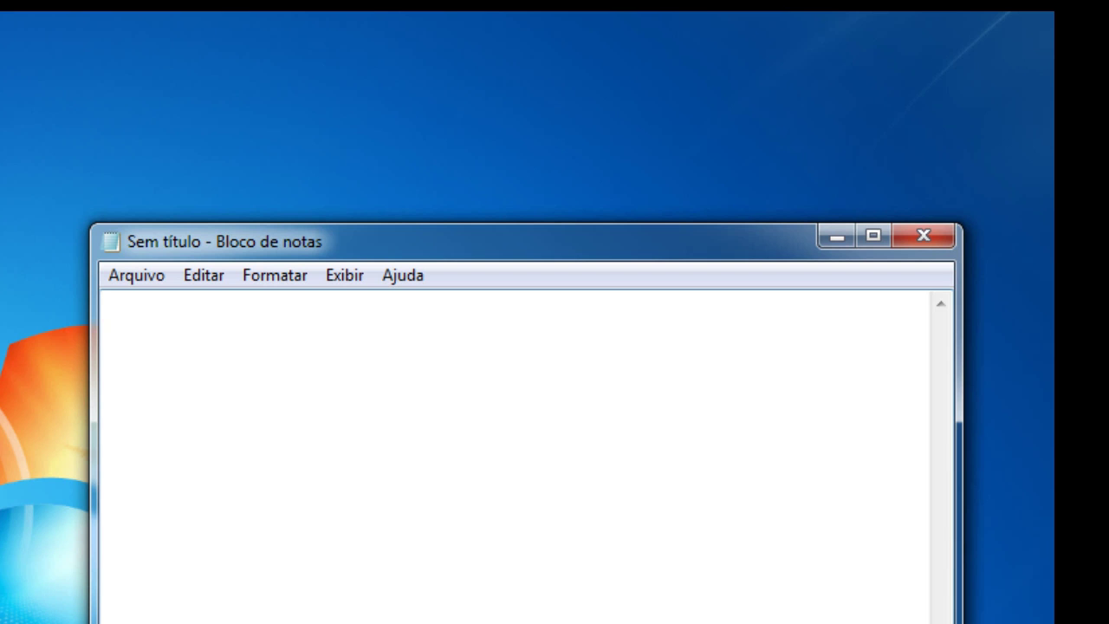
click(834, 238)
click(837, 241)
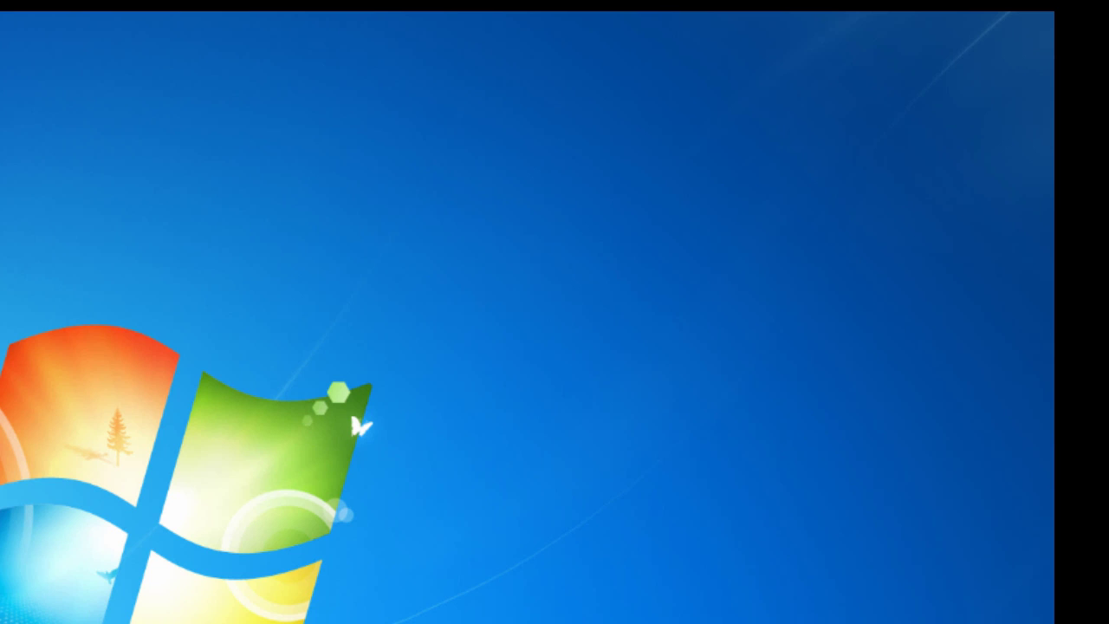
Step: Bring back the empty note and write "bem foi bem simplkes espero que tenham gostado" in it
key(alt+Tab)
text(bem v)
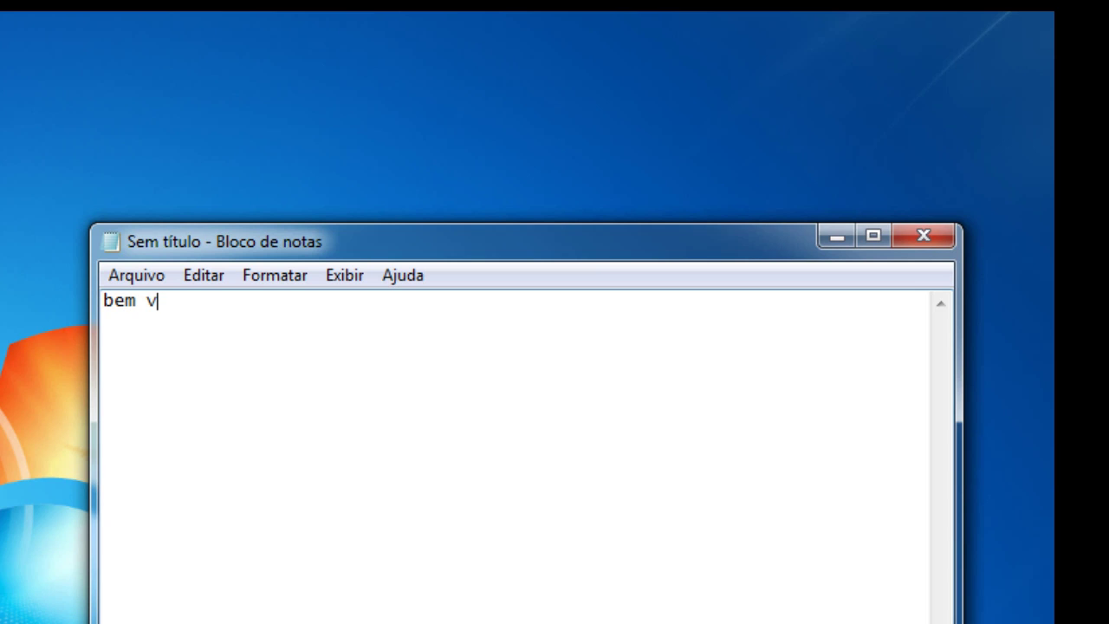
key(BackSpace)
text(foi bem simp)
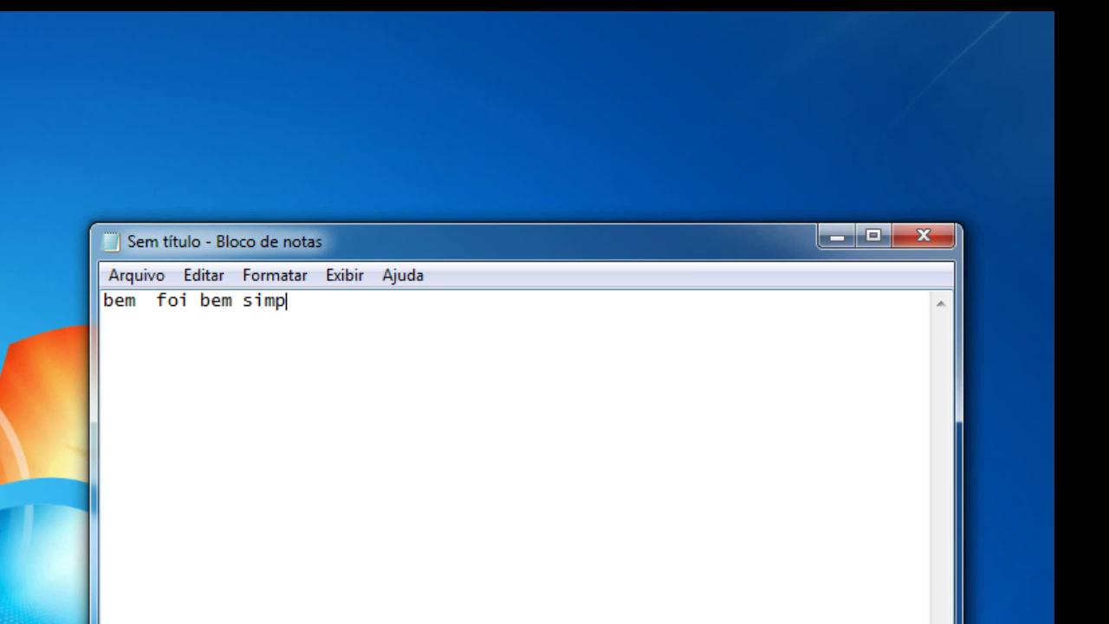
text(lkes esper)
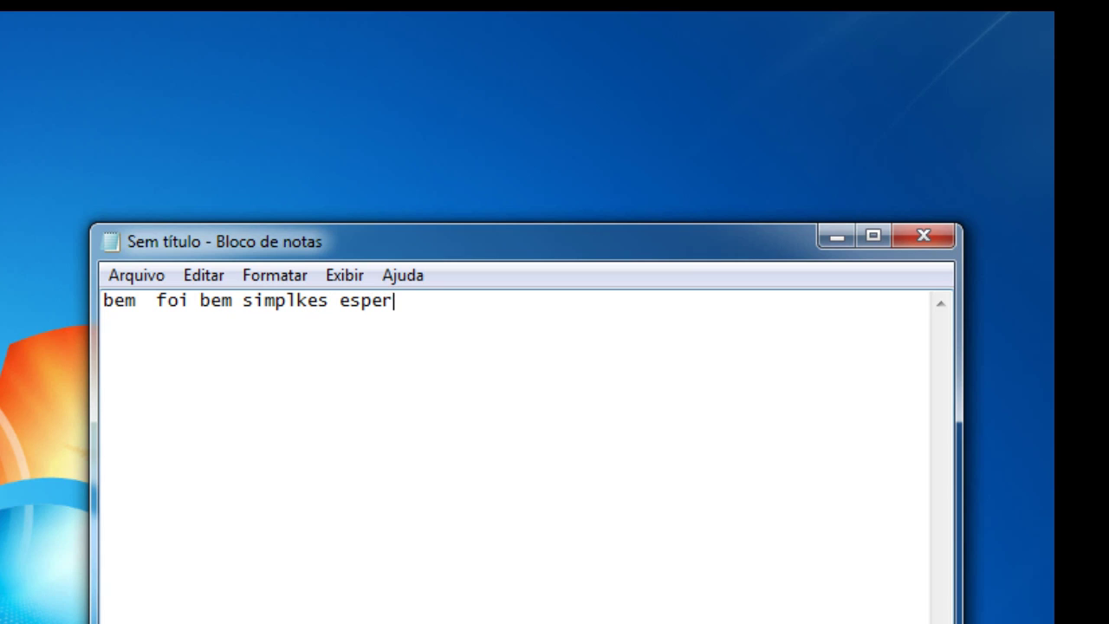
text(o que tenha)
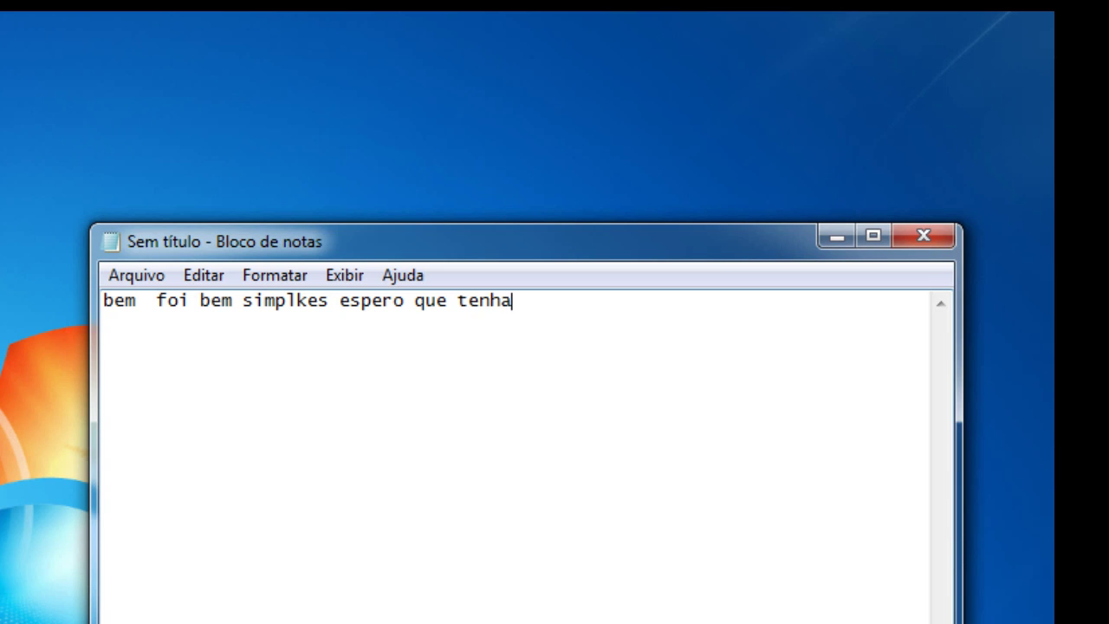
text(m gostado d)
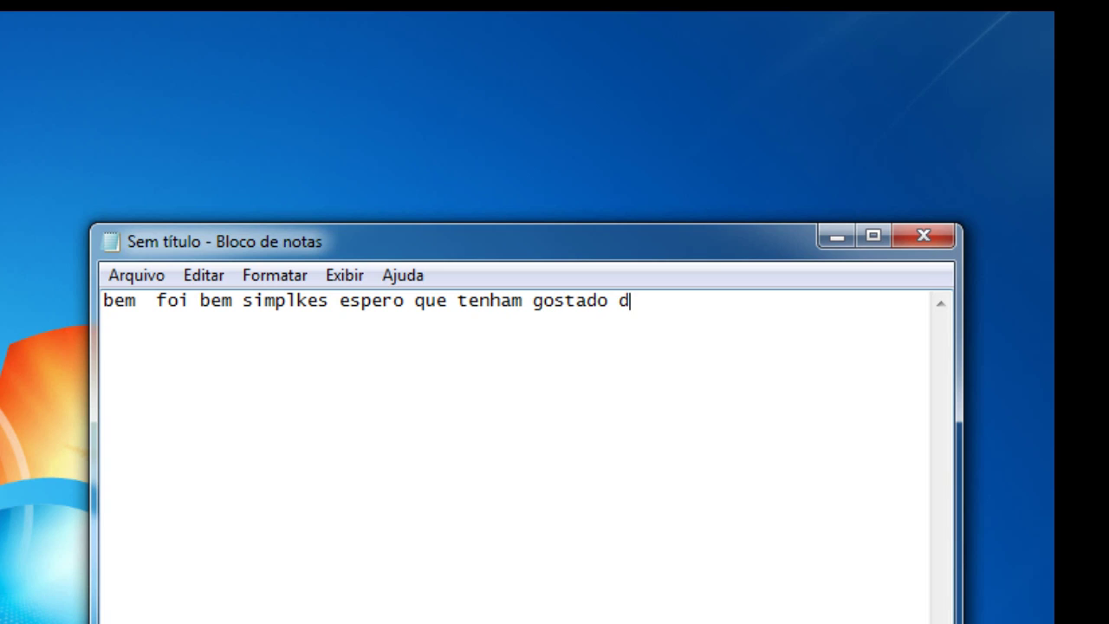
Step: Continue the note's line with "deixem seu e favorito flw galerinha :)"
text(eixem seu e)
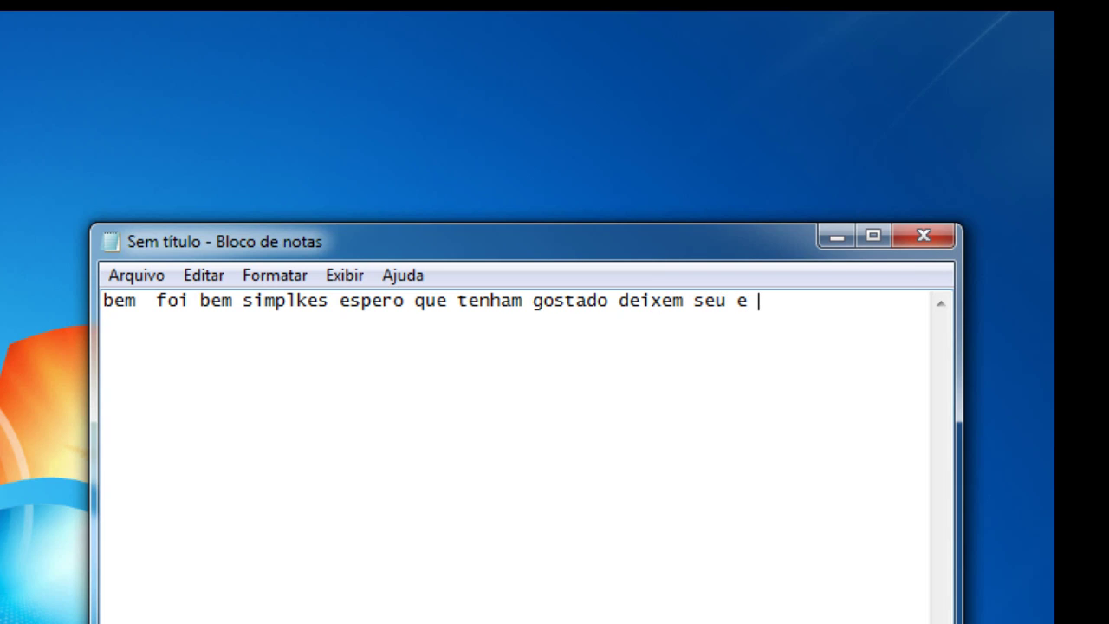
text( favorito)
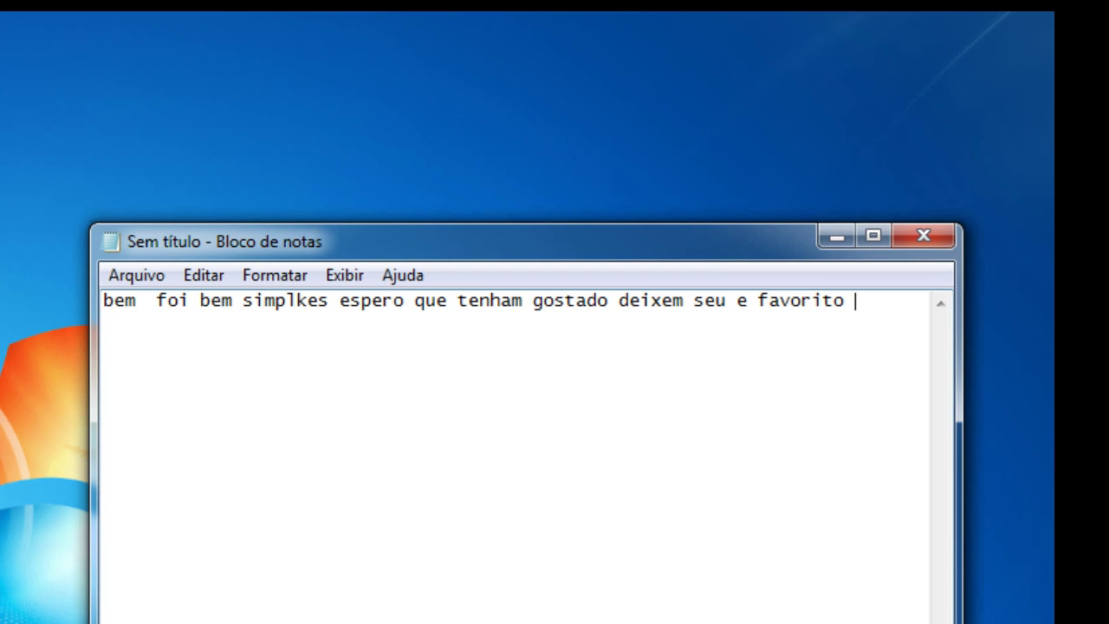
text( lw)
key(BackSpace)
key(BackSpace)
key(BackSpace)
text(flw galerinha)
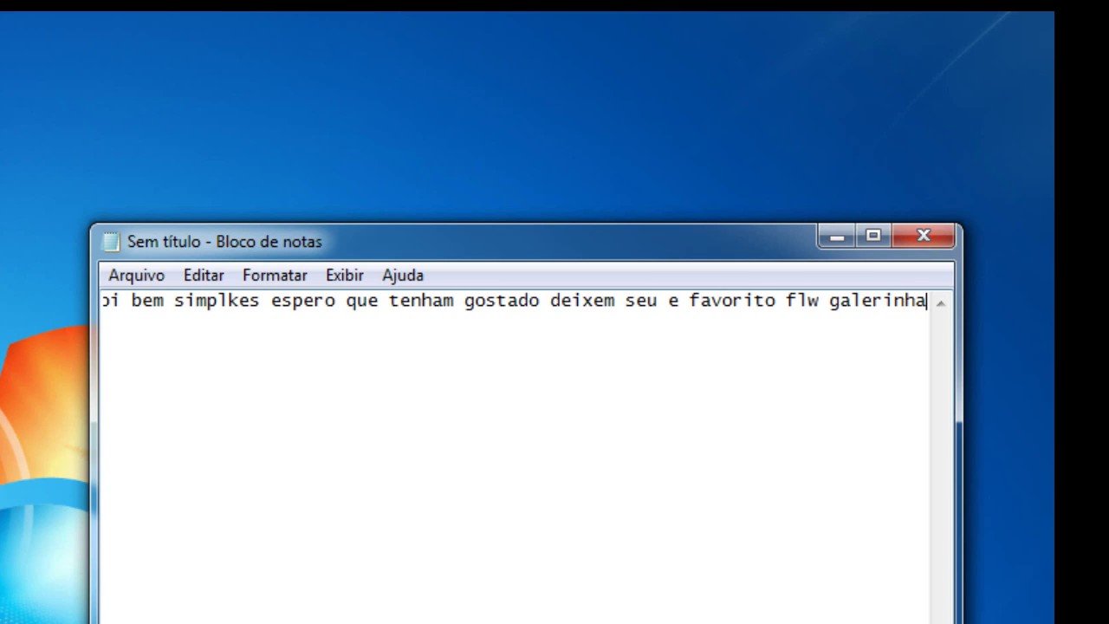
text( :))
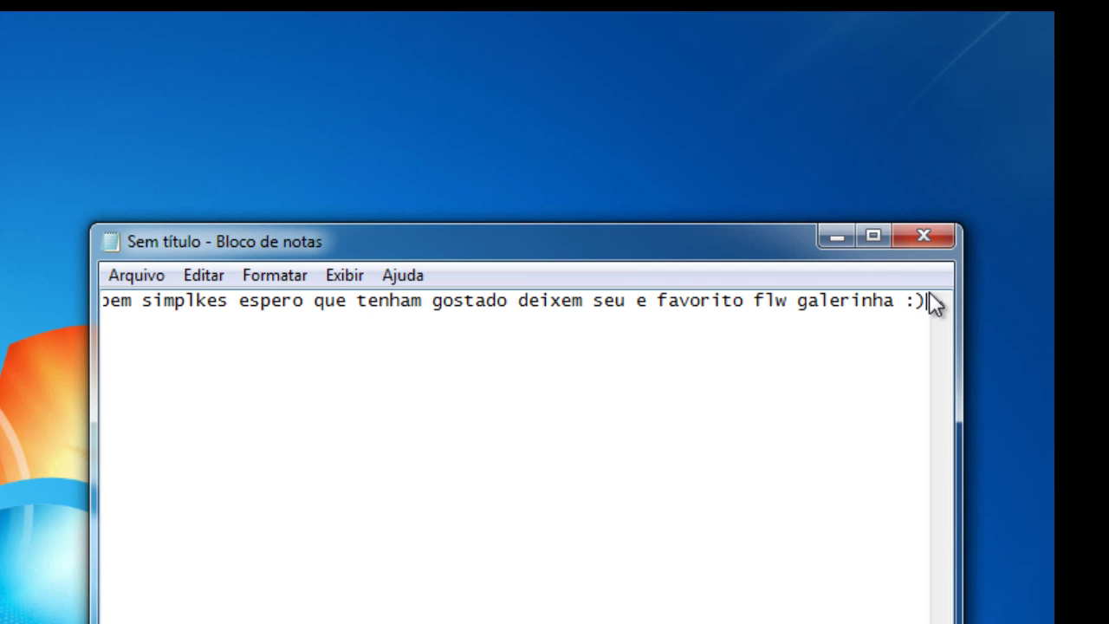
Step: Clear the farewell message from the note and close its window
drag(925, 298, 102, 299)
key(BackSpace)
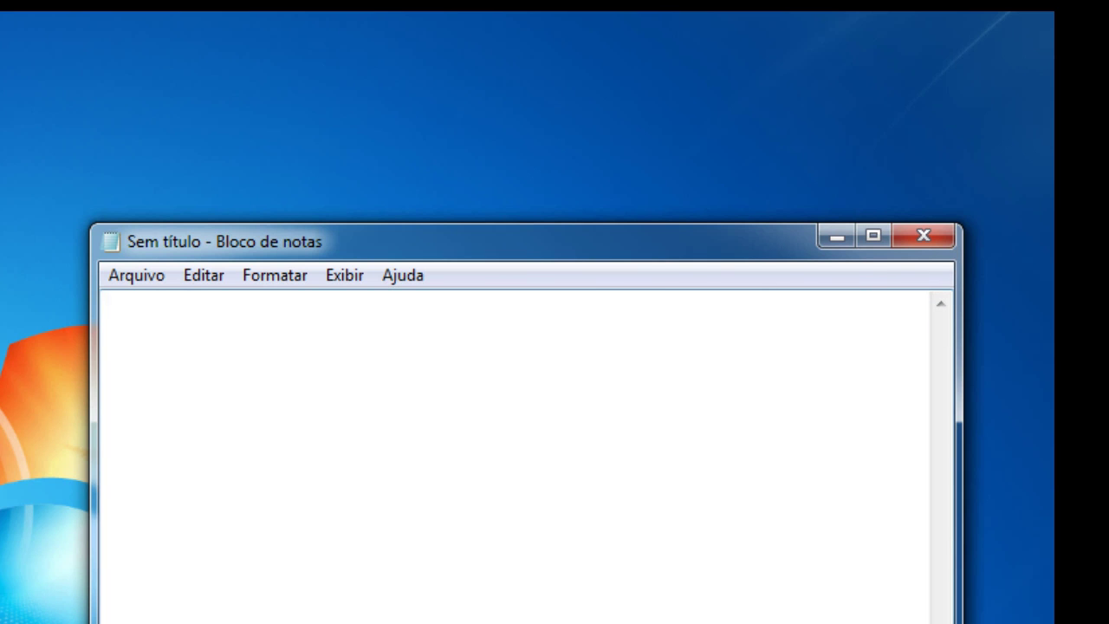
click(938, 234)
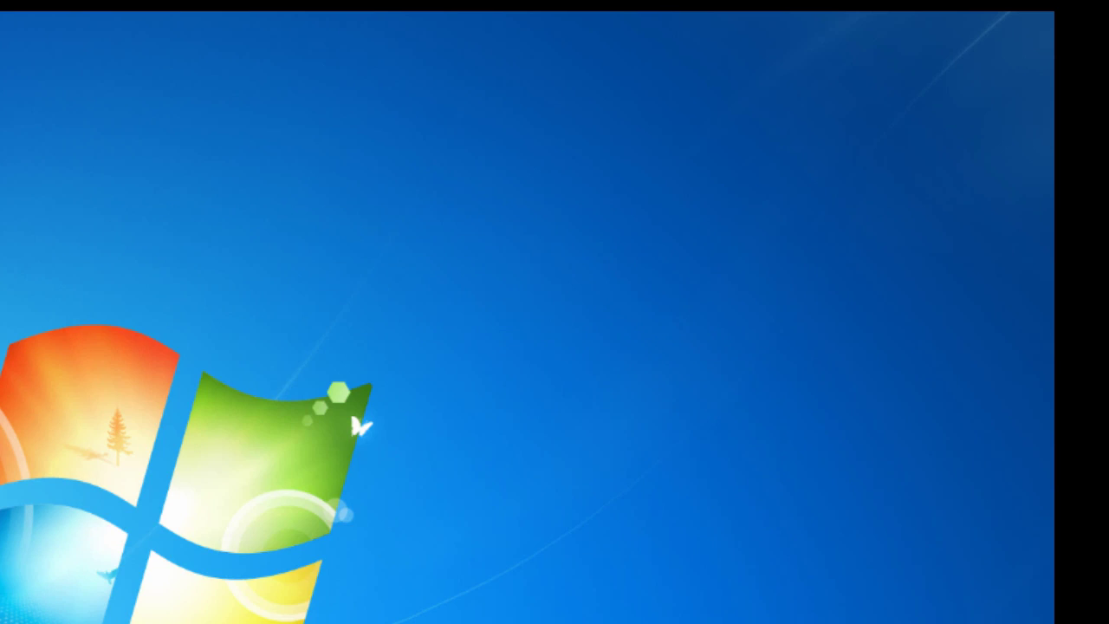